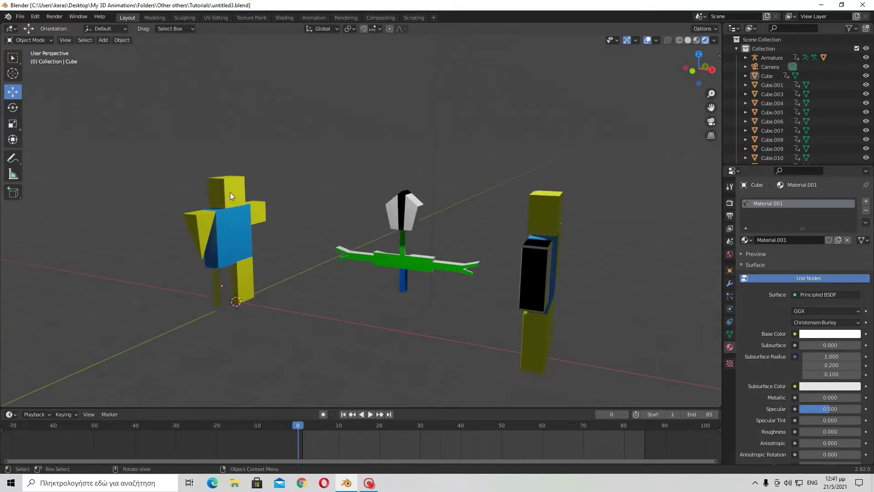
# Focus on the yellow head of the blue-torso character with the wedge-shaped arm and examine the figure.
pyautogui.click(230, 193)
pyautogui.press('KP_Decimal')
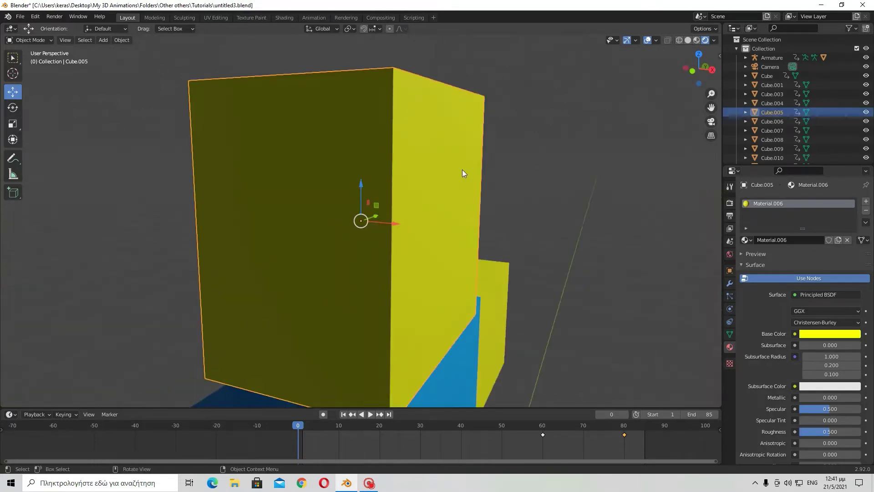
pyautogui.click(542, 175)
pyautogui.scroll(-6, 533, 201)
pyautogui.moveTo(533, 204); pyautogui.dragTo(455, 223, button='middle')
pyautogui.scroll(-4, 431, 207)
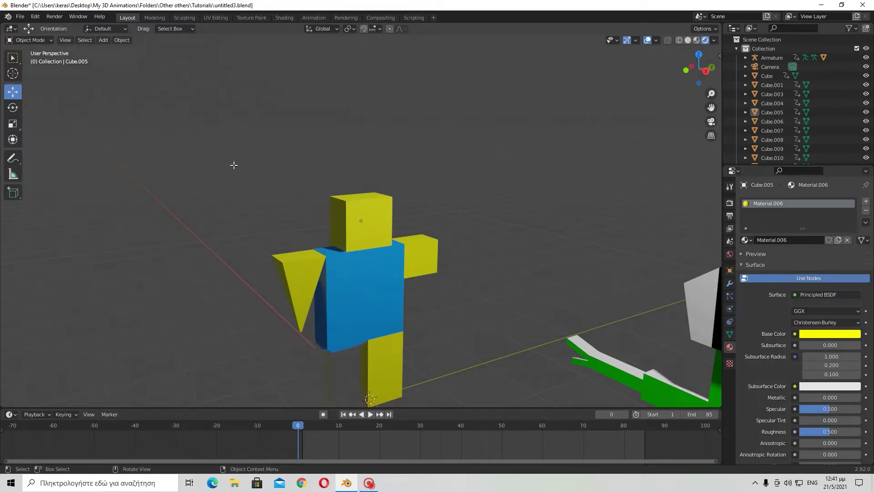
pyautogui.press('Tab')
pyautogui.press('Tab')
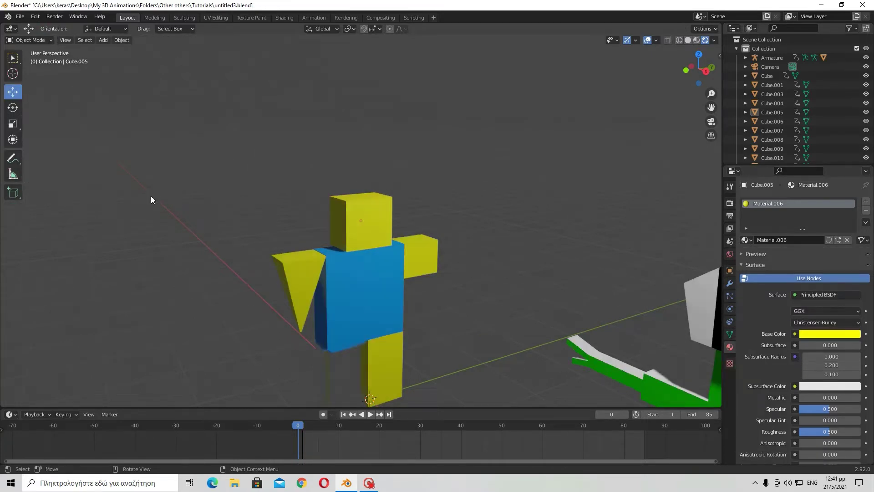
# Try adding a freehand cube on the floor in front of the characters in Object Mode.
pyautogui.click(18, 195)
pyautogui.scroll(-6, 193, 197)
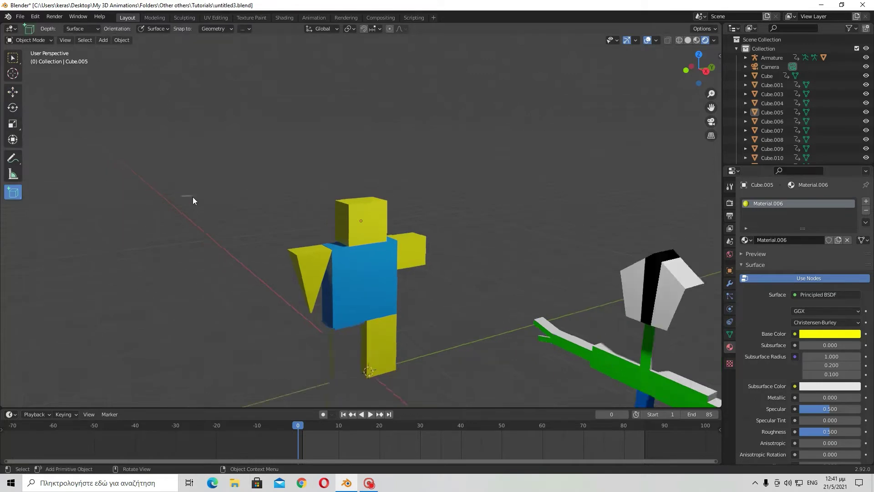
pyautogui.moveTo(242, 205); pyautogui.dragTo(297, 218, button='middle')
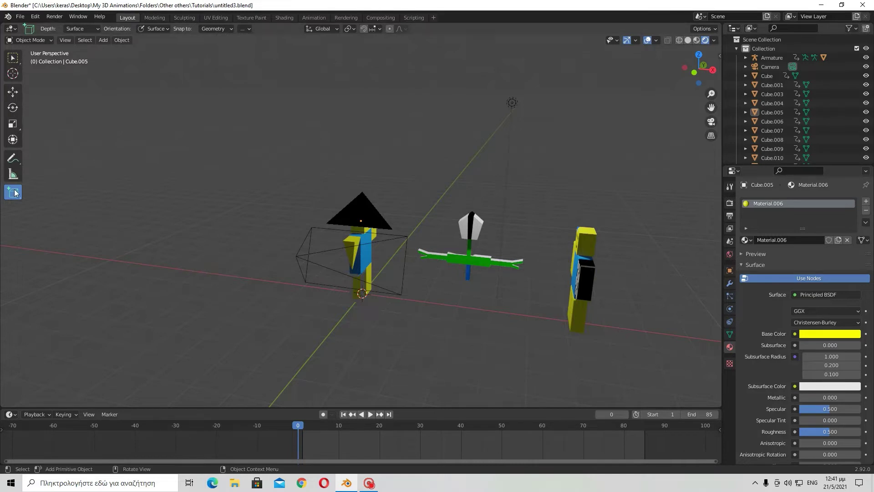
pyautogui.moveTo(409, 332); pyautogui.dragTo(416, 345)
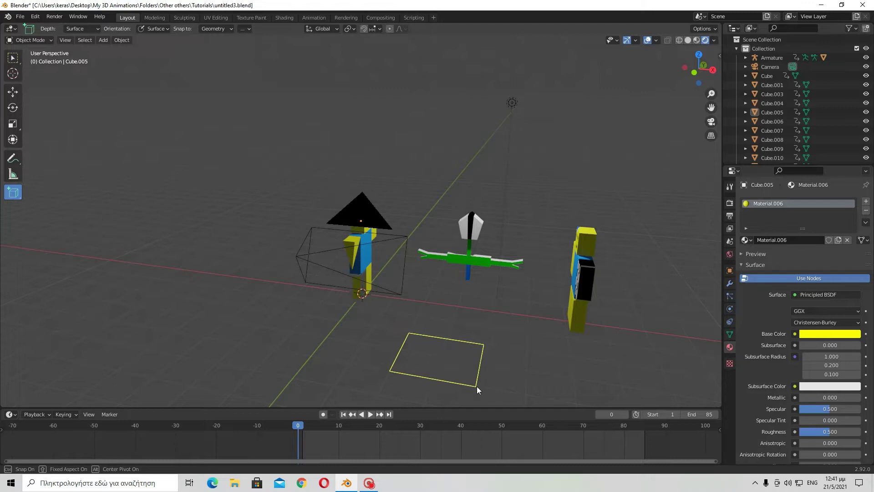
pyautogui.moveTo(476, 386); pyautogui.dragTo(481, 389)
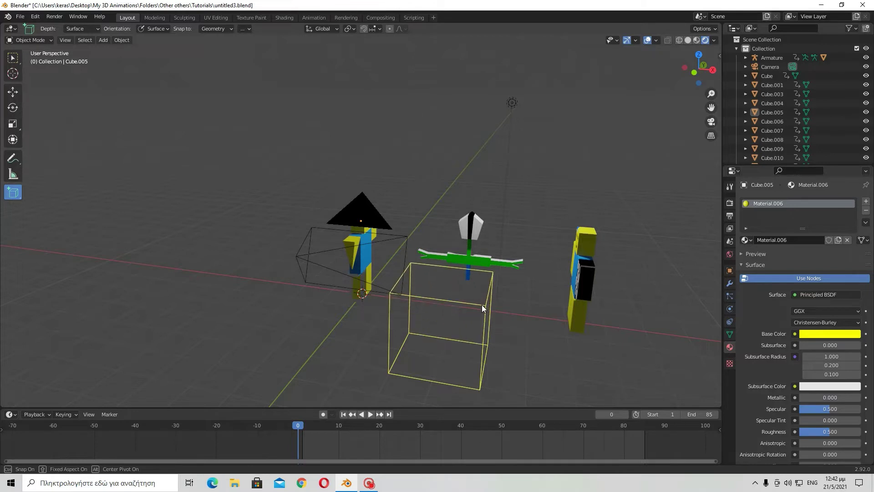
pyautogui.click(483, 304)
pyautogui.scroll(-3, 538, 309)
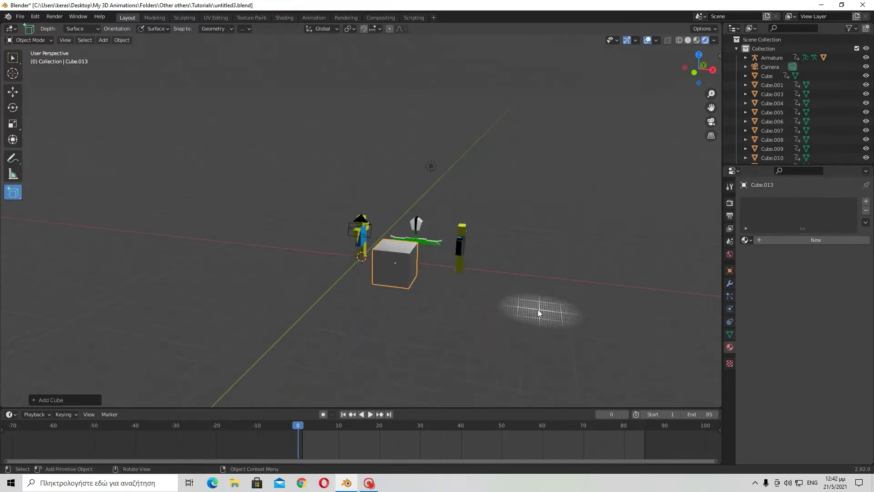
pyautogui.moveTo(543, 304); pyautogui.dragTo(451, 305, button='middle')
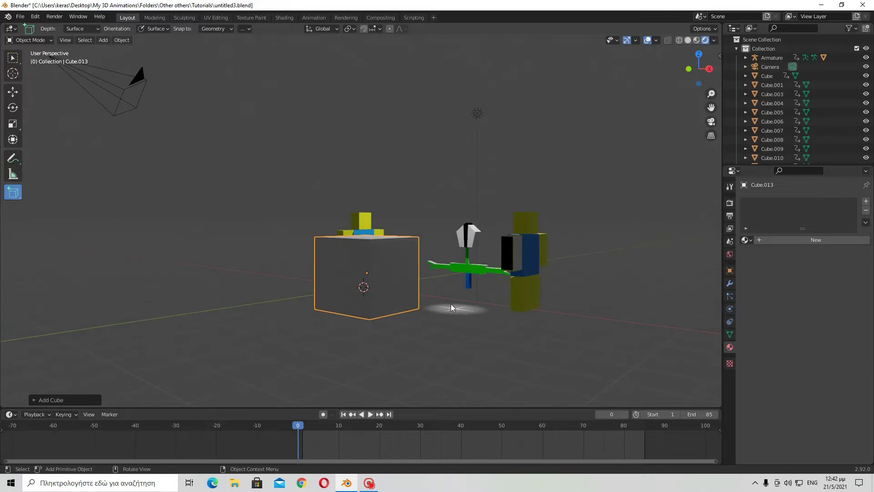
pyautogui.scroll(5, 450, 298)
pyautogui.scroll(-10, 450, 298)
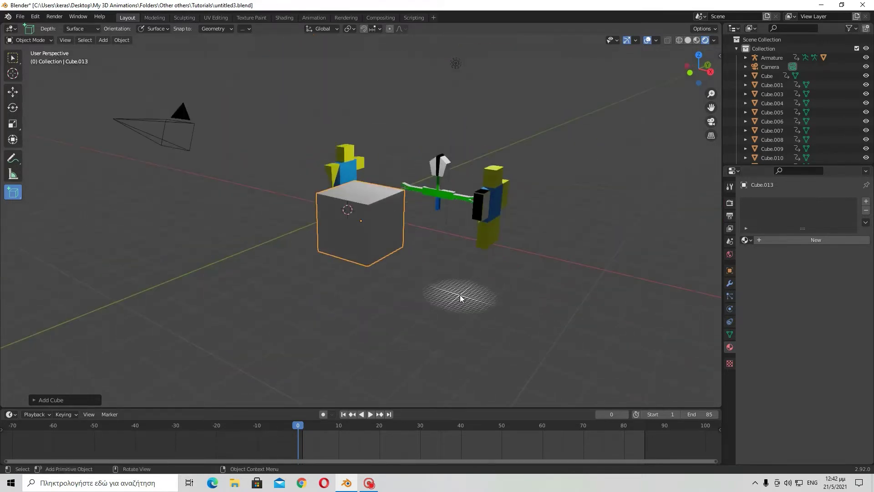
pyautogui.hotkey('ctrl', 'z')
# Try adding a long rectangular box on the floor in front of the characters.
pyautogui.moveTo(345, 244); pyautogui.dragTo(345, 244)
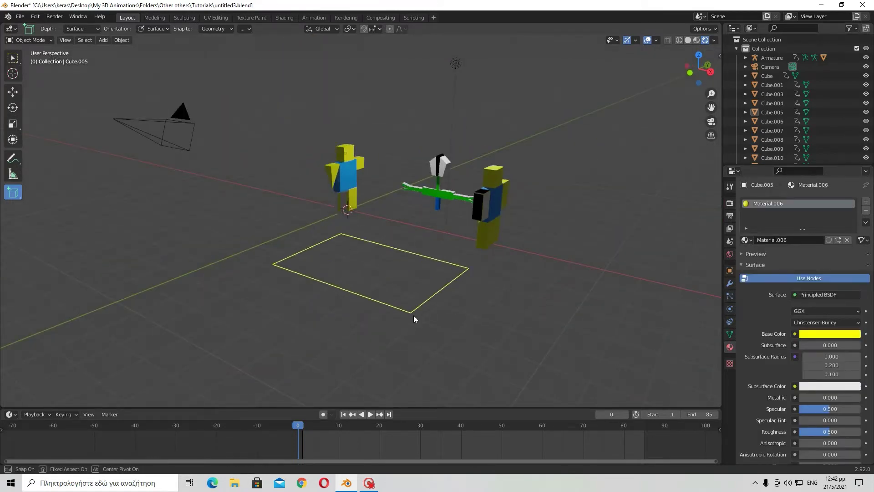
pyautogui.moveTo(413, 315); pyautogui.dragTo(437, 280)
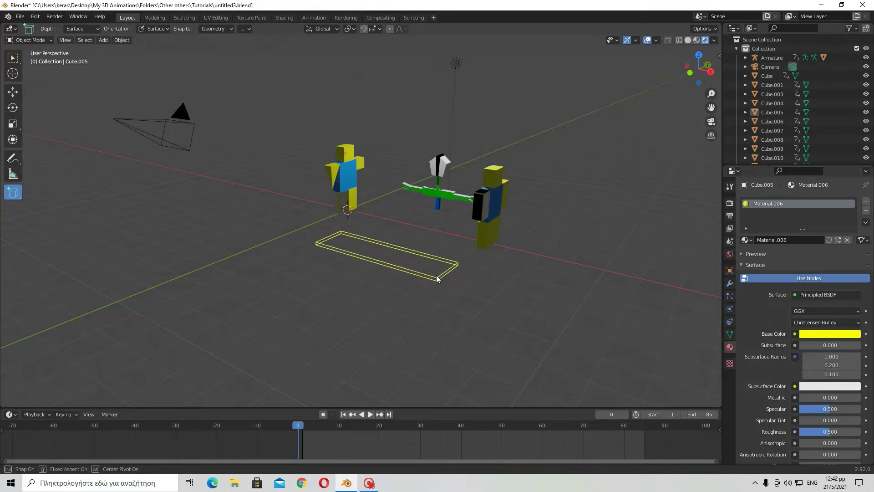
pyautogui.click(438, 226)
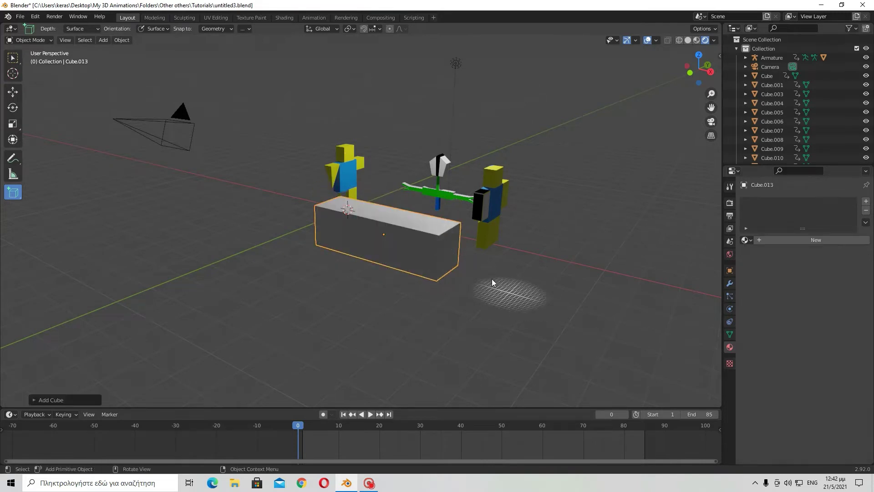
pyautogui.moveTo(491, 278); pyautogui.dragTo(521, 278, button='middle')
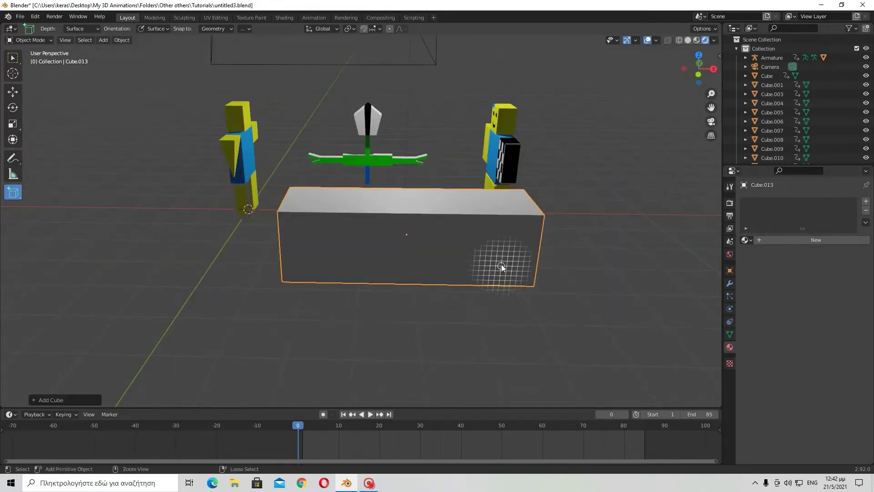
pyautogui.hotkey('ctrl', 'z')
pyautogui.scroll(-3, 292, 191)
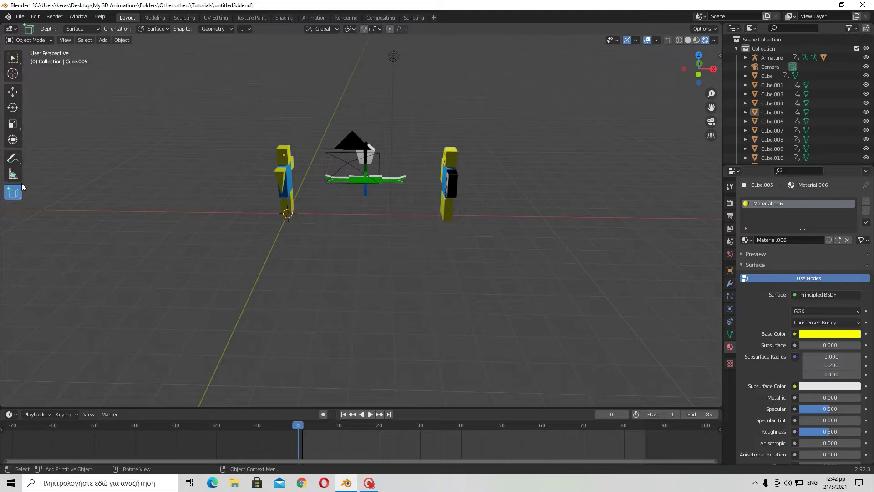
pyautogui.click(12, 57)
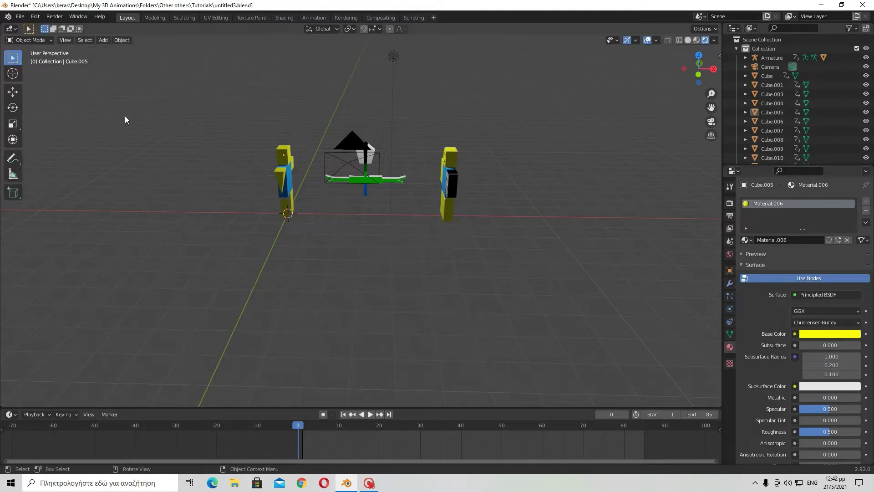
pyautogui.scroll(3, 242, 110)
pyautogui.scroll(-3, 242, 110)
pyautogui.click(10, 193)
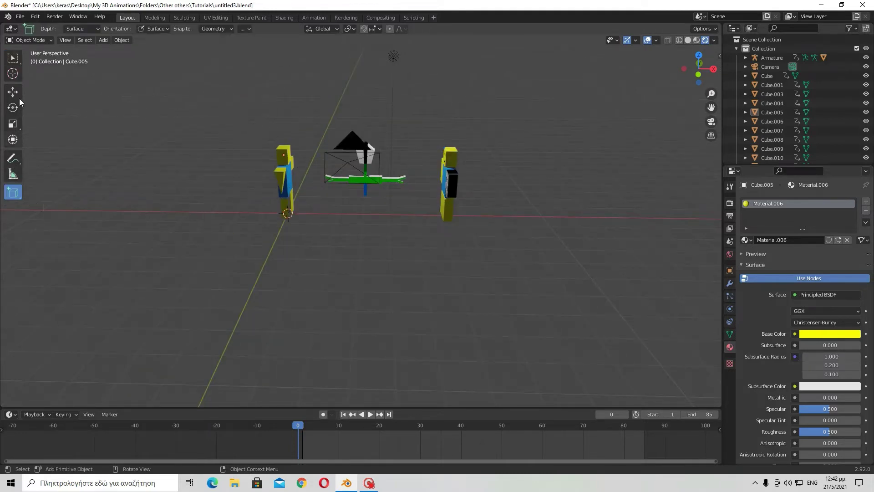
# Box-select all body parts of the blue-torso character with the wedge-shaped arm, including its armature.
pyautogui.click(12, 58)
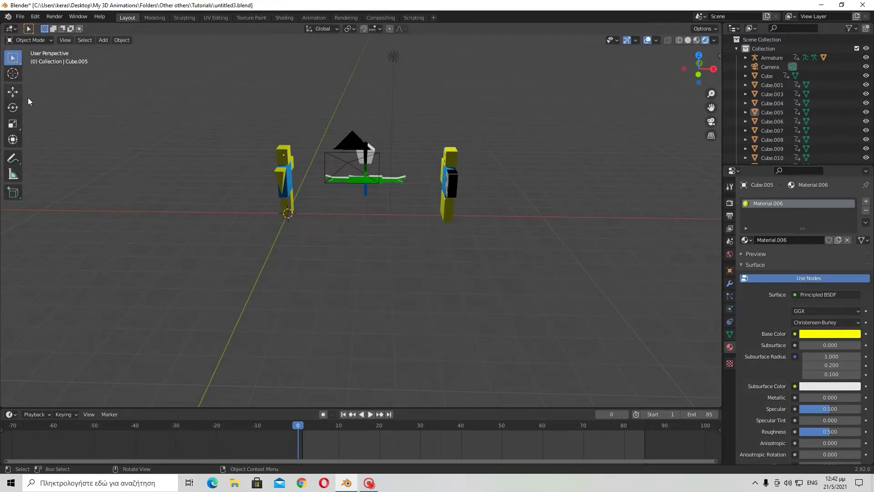
pyautogui.scroll(1, 262, 138)
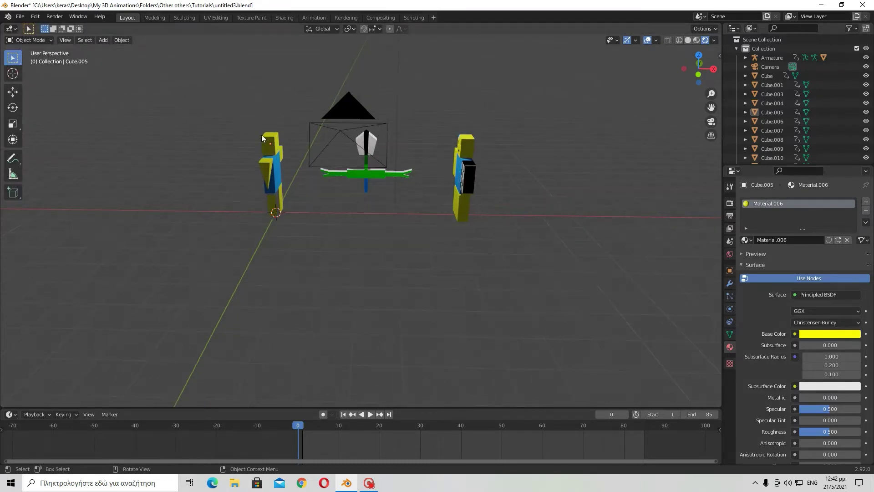
pyautogui.click(269, 141)
pyautogui.press('KP_Decimal')
pyautogui.moveTo(428, 238); pyautogui.dragTo(334, 214, button='middle')
pyautogui.scroll(-5, 434, 211)
pyautogui.click(474, 190)
pyautogui.scroll(-2, 176, 156)
pyautogui.moveTo(169, 149); pyautogui.dragTo(97, 154, button='middle')
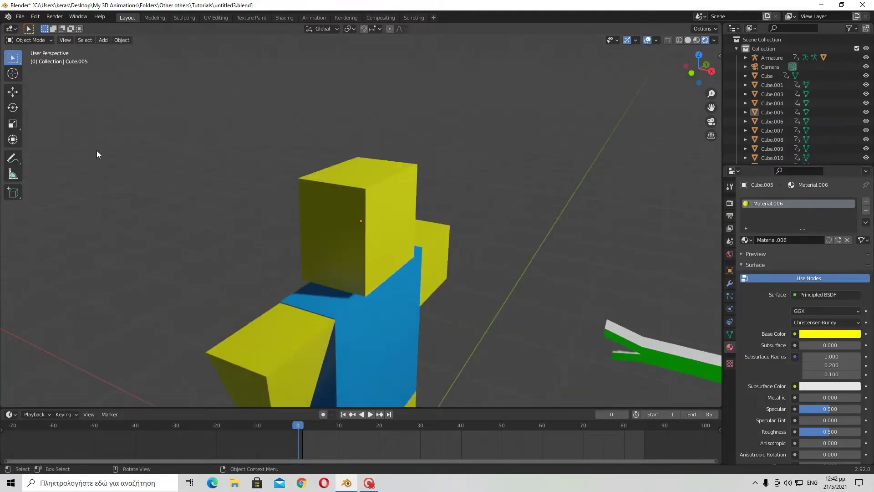
pyautogui.click(85, 40)
pyautogui.scroll(-5, 356, 250)
pyautogui.moveTo(254, 125); pyautogui.dragTo(413, 381)
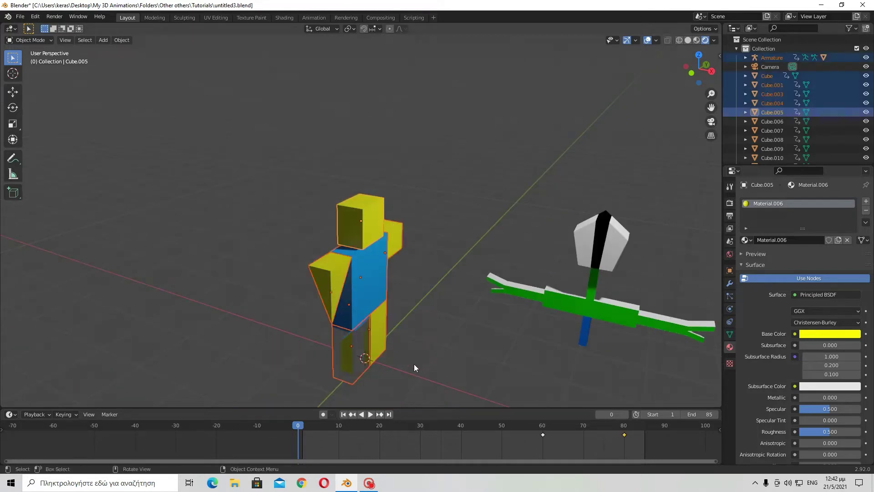
pyautogui.scroll(2, 293, 270)
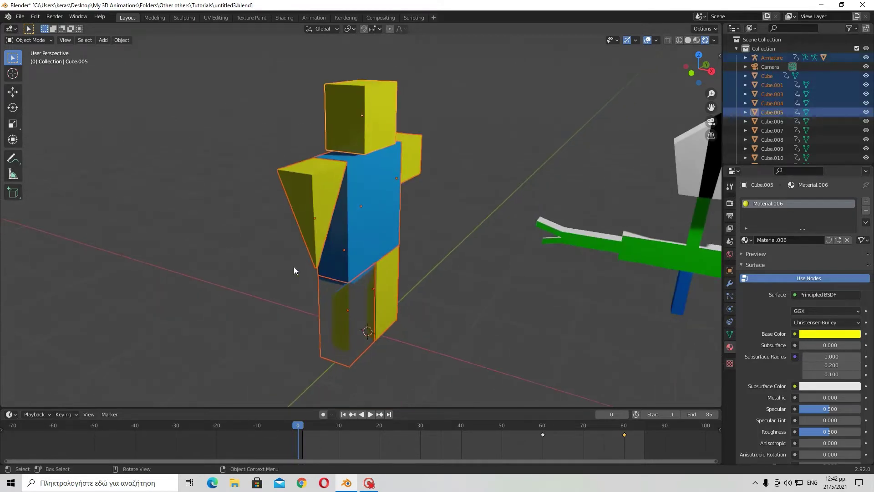
# Put the selected body parts into Edit Mode, with the character's back in view.
pyautogui.press('Tab')
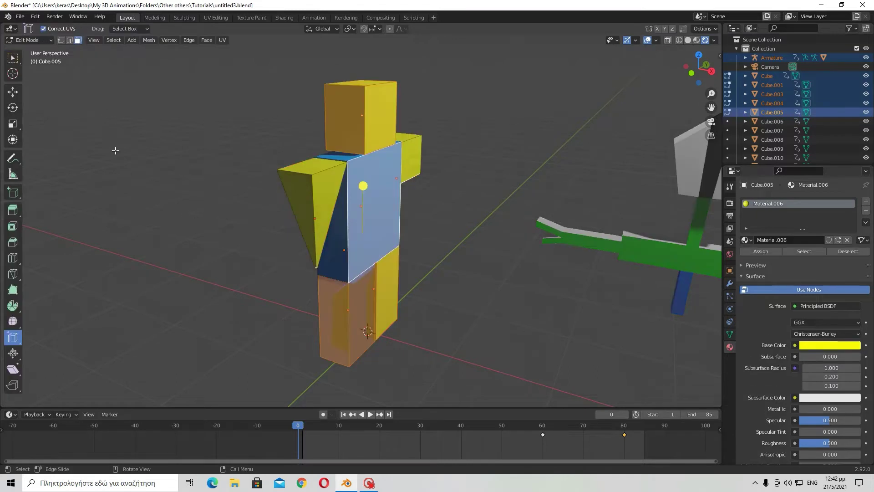
pyautogui.press('Tab')
pyautogui.click(41, 40)
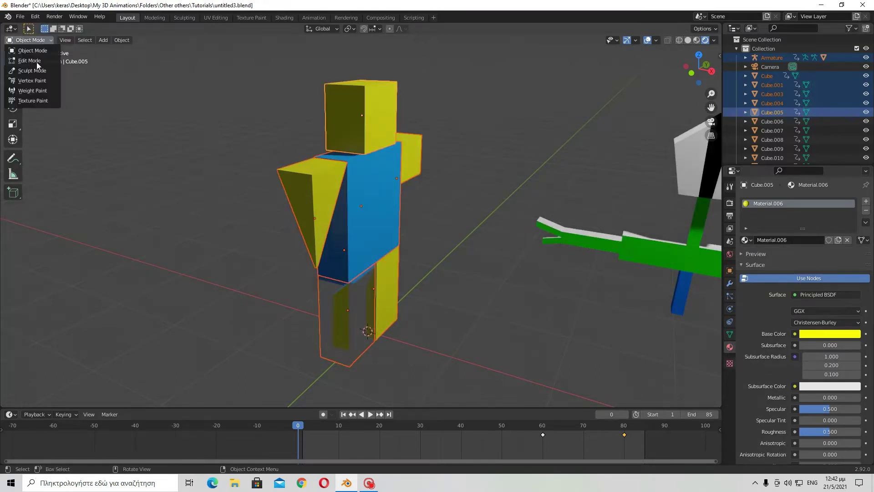
pyautogui.click(38, 63)
pyautogui.moveTo(285, 149); pyautogui.dragTo(53, 235, button='middle')
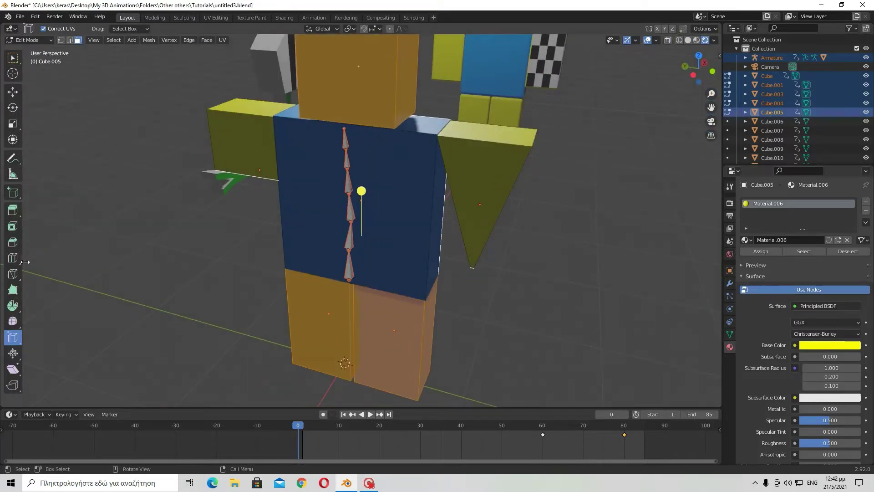
# Add a shallow box across the middle of the character's back, spanning the torso's width, with the Add Cube tool.
pyautogui.click(13, 194)
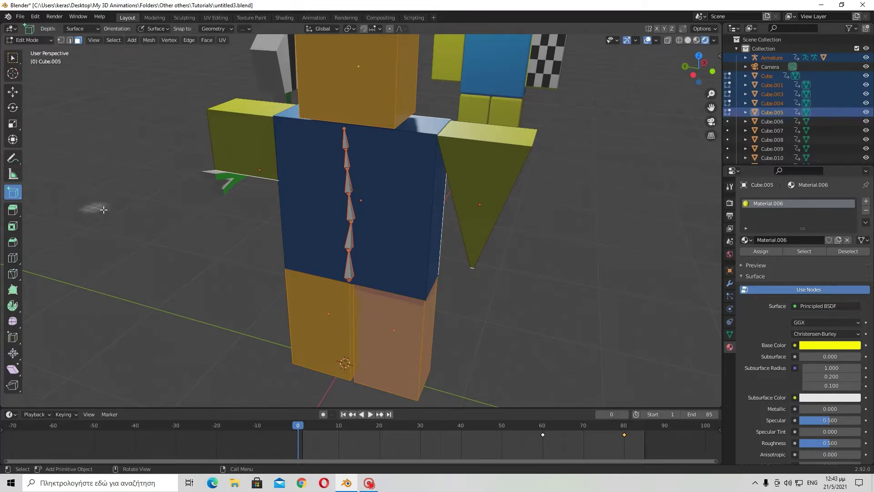
pyautogui.moveTo(440, 268); pyautogui.dragTo(414, 197, button='middle')
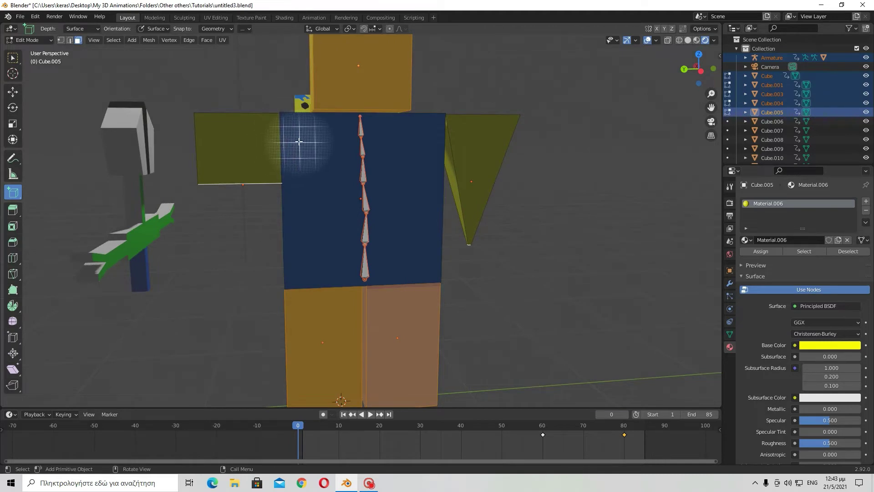
pyautogui.scroll(4, 304, 129)
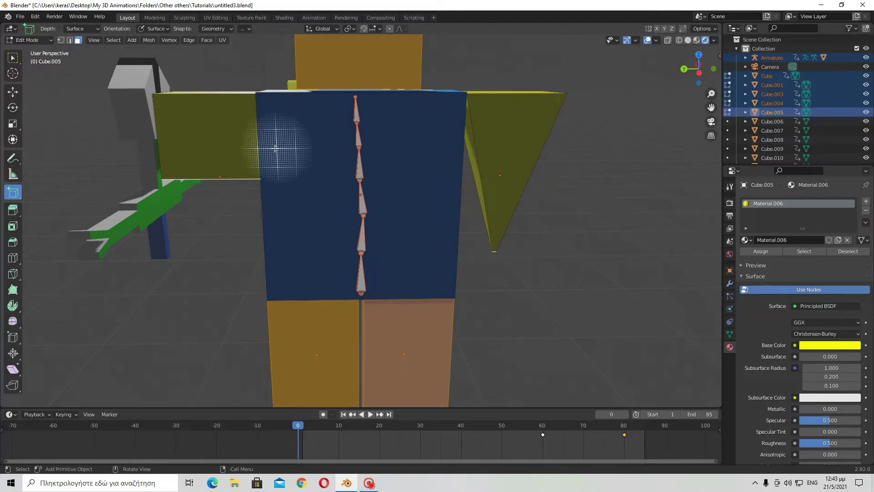
pyautogui.scroll(2, 264, 141)
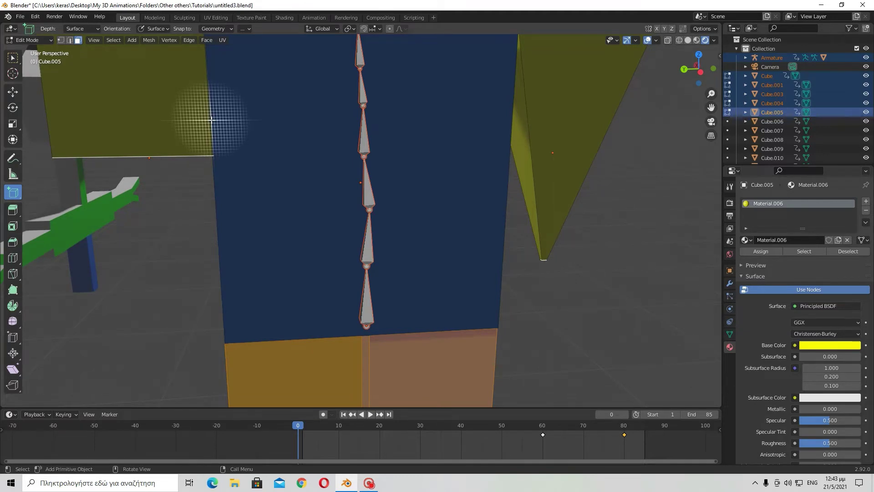
pyautogui.moveTo(212, 119); pyautogui.dragTo(214, 124)
pyautogui.moveTo(278, 168); pyautogui.dragTo(506, 251)
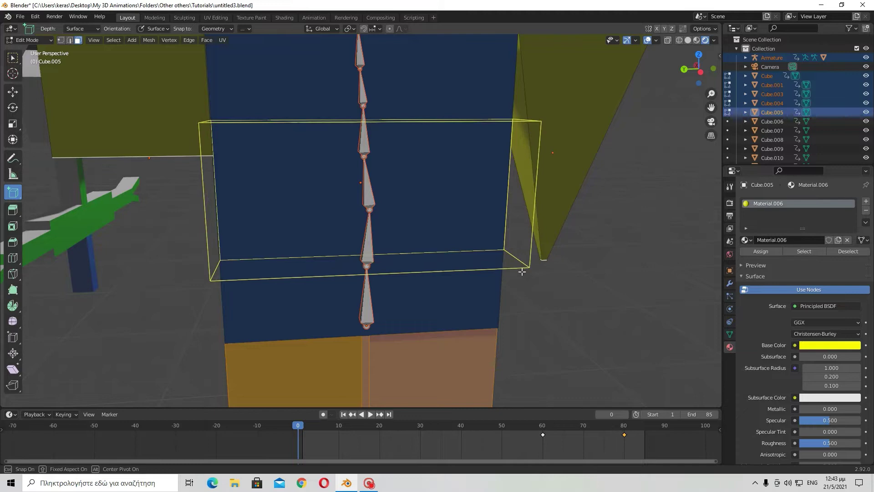
pyautogui.click(521, 268)
pyautogui.moveTo(521, 268); pyautogui.dragTo(220, 136, button='middle')
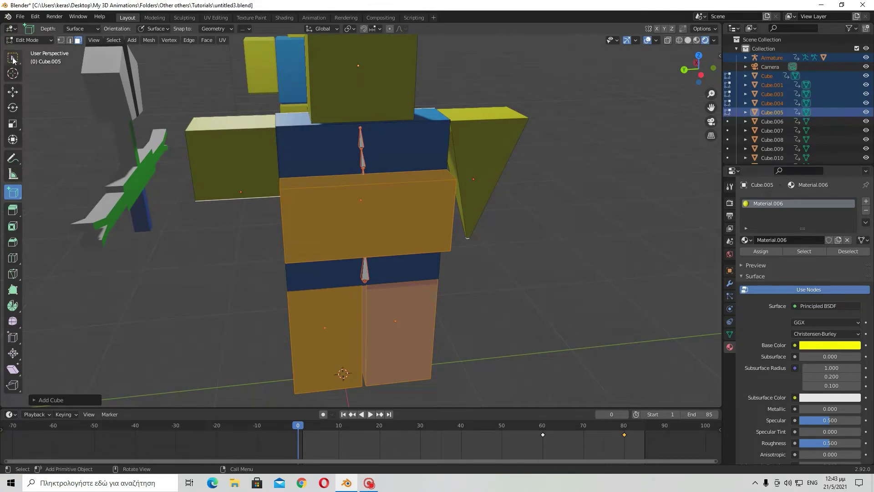
# Clear the mesh selection and select only the top face of the new box on the character's back.
pyautogui.moveTo(518, 215); pyautogui.dragTo(556, 217, button='middle')
pyautogui.moveTo(257, 200); pyautogui.dragTo(300, 197, button='middle')
pyautogui.scroll(3, 300, 197)
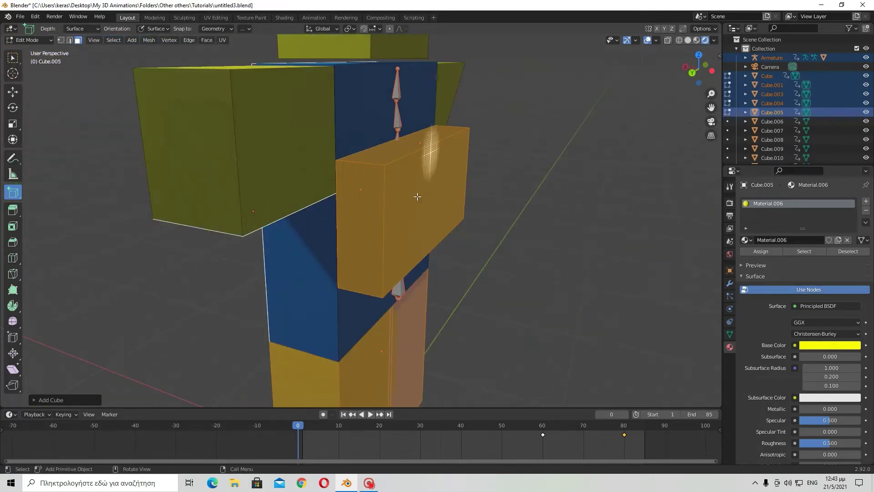
pyautogui.press('w')
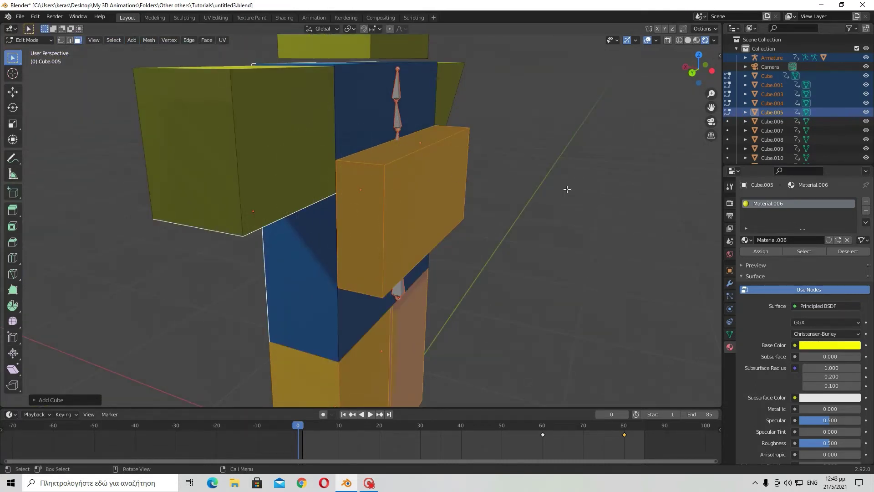
pyautogui.click(577, 195)
pyautogui.moveTo(497, 194); pyautogui.dragTo(491, 168, button='middle')
pyautogui.click(356, 178)
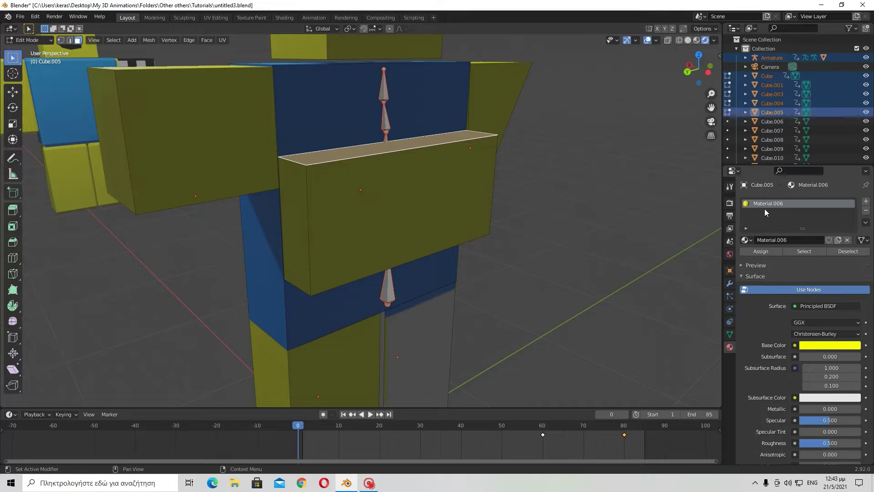
# Return to Object Mode and select the character's blue torso.
pyautogui.moveTo(636, 104); pyautogui.dragTo(528, 131, button='middle')
pyautogui.scroll(-6, 543, 120)
pyautogui.press('Tab')
pyautogui.click(353, 146)
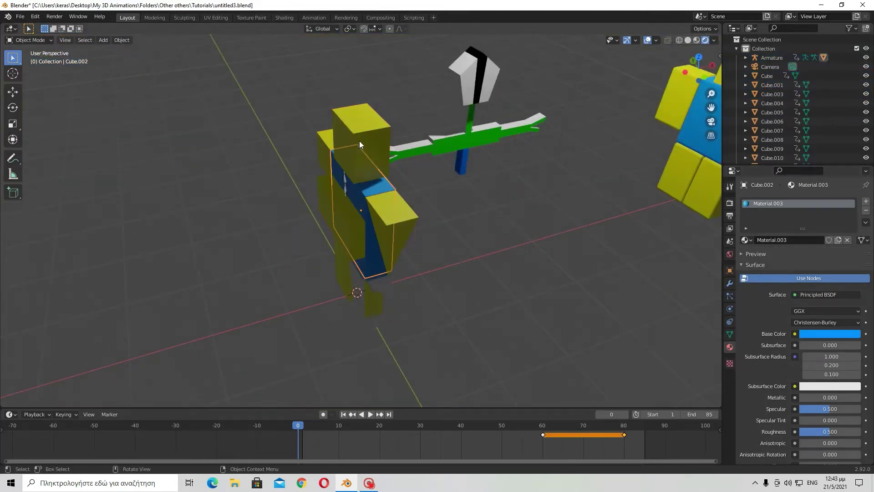
# Select the character's head, which shares its mesh with the back box, and enter Edit Mode.
pyautogui.click(360, 143)
pyautogui.moveTo(351, 220); pyautogui.dragTo(413, 213, button='middle')
pyautogui.scroll(3, 381, 212)
pyautogui.moveTo(404, 130); pyautogui.dragTo(400, 117, button='middle')
pyautogui.scroll(-3, 400, 116)
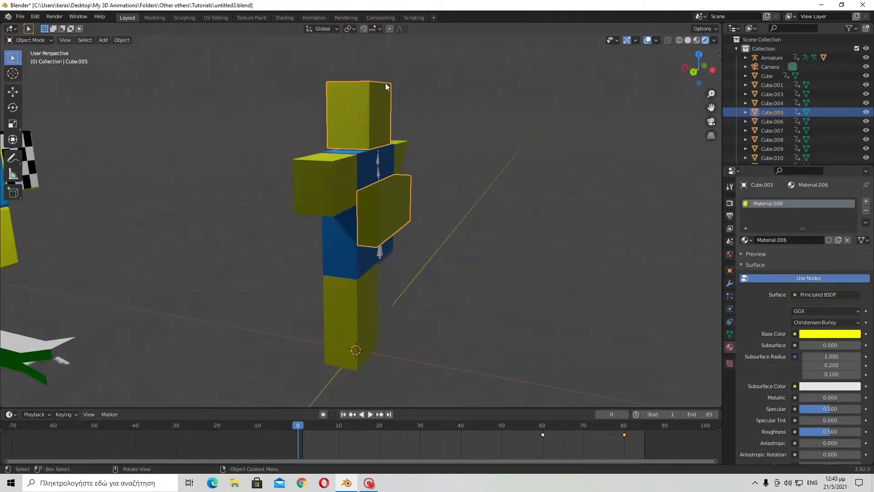
pyautogui.moveTo(248, 155); pyautogui.dragTo(190, 184, button='middle')
pyautogui.moveTo(106, 238); pyautogui.dragTo(566, 138, button='middle')
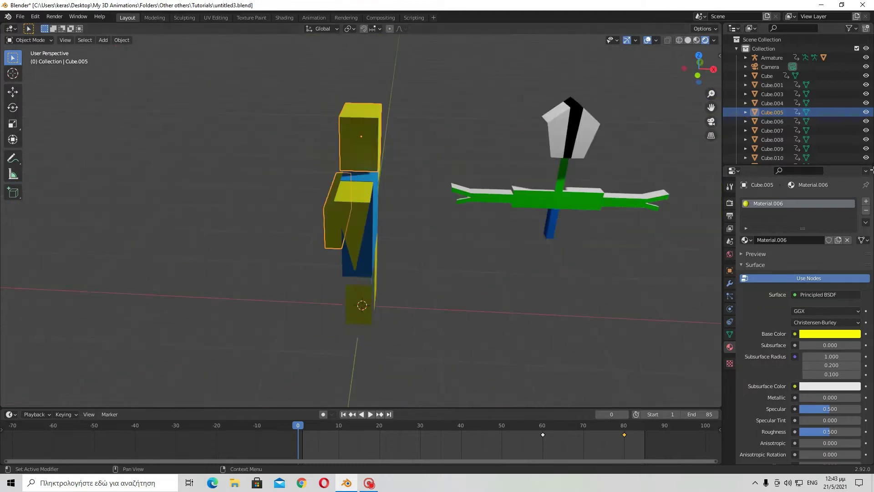
pyautogui.moveTo(466, 151); pyautogui.dragTo(414, 148, button='middle')
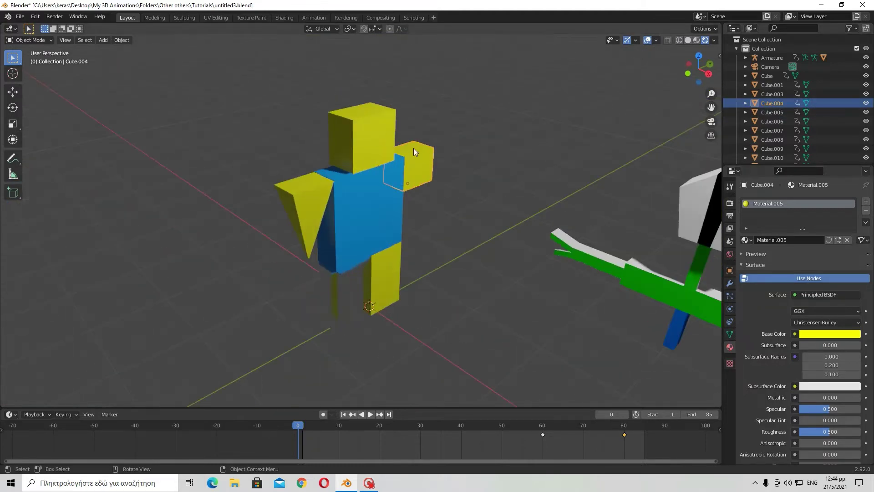
pyautogui.press('KP_Decimal')
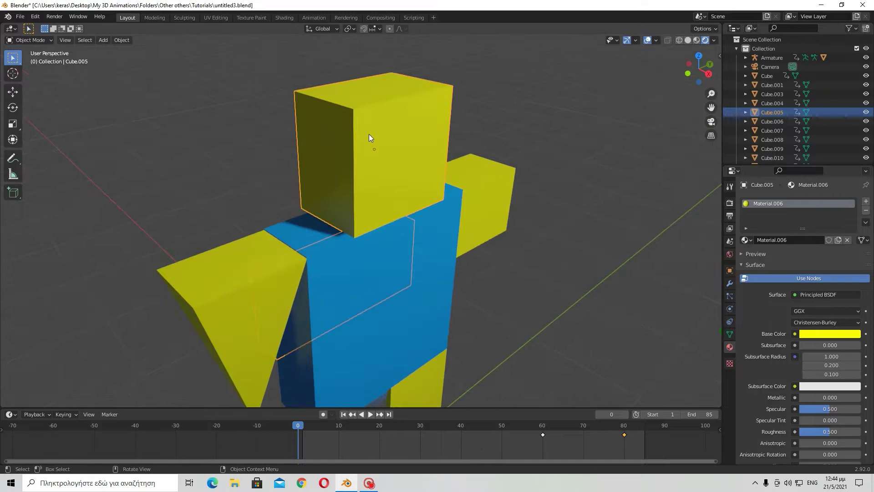
pyautogui.scroll(-2, 396, 139)
pyautogui.press('Tab')
# Try extruding the front face of the head far forward, and undo the extrusion.
pyautogui.moveTo(396, 139); pyautogui.dragTo(461, 178, button='middle')
pyautogui.click(405, 168)
pyautogui.press('e')
pyautogui.click(656, 205)
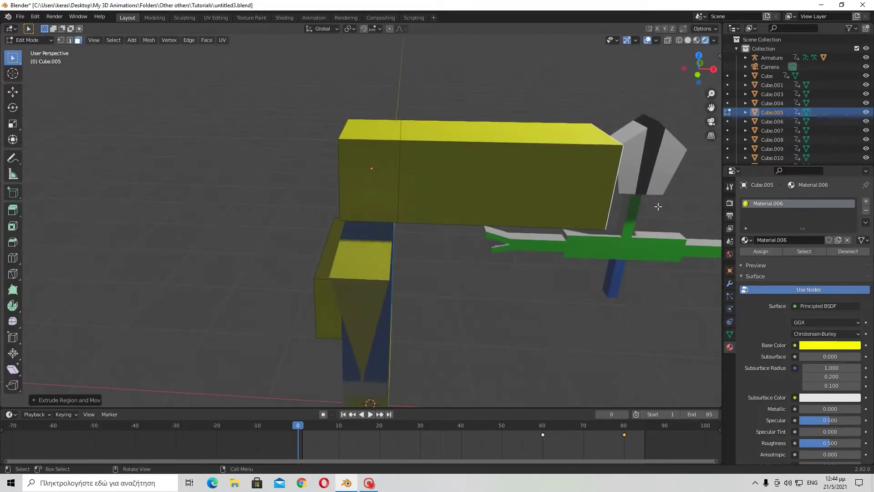
pyautogui.hotkey('ctrl', 'z')
# Make the back box taller by moving its top face up and its bottom face down with the Move tool.
pyautogui.moveTo(582, 206); pyautogui.dragTo(551, 201, button='middle')
pyautogui.moveTo(529, 305); pyautogui.dragTo(62, 152, button='middle')
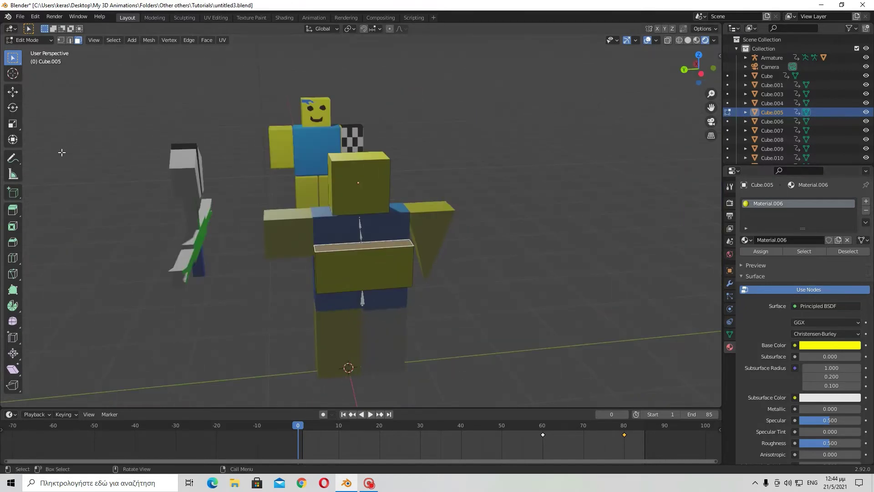
pyautogui.click(13, 92)
pyautogui.moveTo(357, 210); pyautogui.dragTo(358, 191)
pyautogui.moveTo(456, 235); pyautogui.dragTo(398, 230, button='middle')
pyautogui.moveTo(364, 196); pyautogui.dragTo(365, 203)
pyautogui.moveTo(365, 203)
pyautogui.mouseDown(button='middle')
pyautogui.moveTo(343, 240)
pyautogui.moveTo(365, 338)
pyautogui.moveTo(360, 193)
pyautogui.mouseUp(button='middle')
pyautogui.moveTo(360, 192); pyautogui.dragTo(363, 201)
pyautogui.moveTo(402, 195); pyautogui.dragTo(388, 242, button='middle')
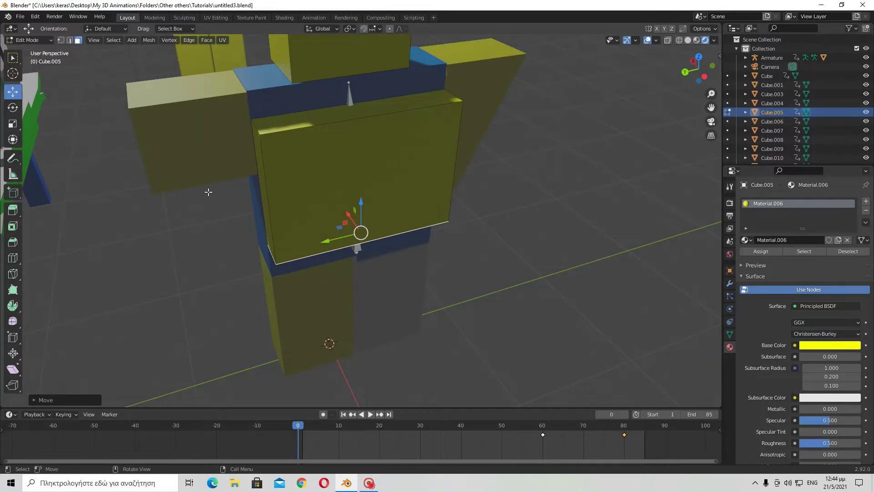
# Try to box-select the back box's faces without X-ray, and clear the selection.
pyautogui.press('Tab')
pyautogui.press('Tab')
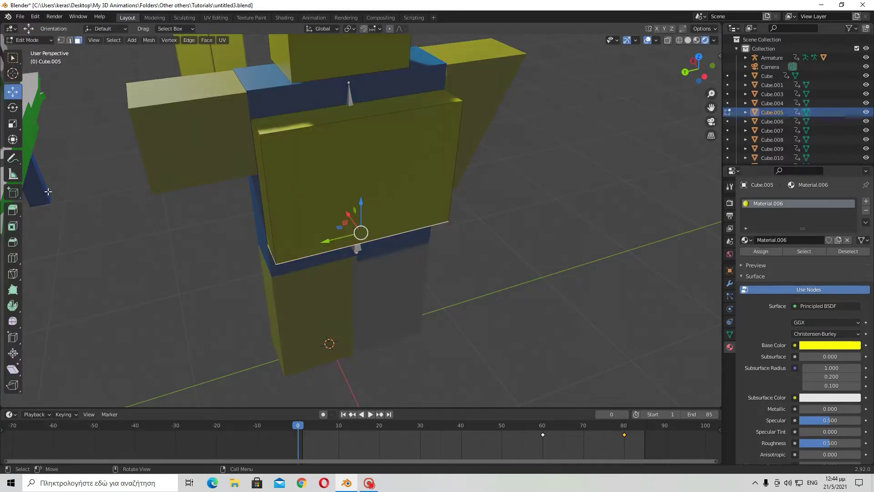
pyautogui.moveTo(265, 152); pyautogui.dragTo(300, 138, button='middle')
pyautogui.moveTo(302, 137); pyautogui.dragTo(400, 211)
pyautogui.click(539, 178)
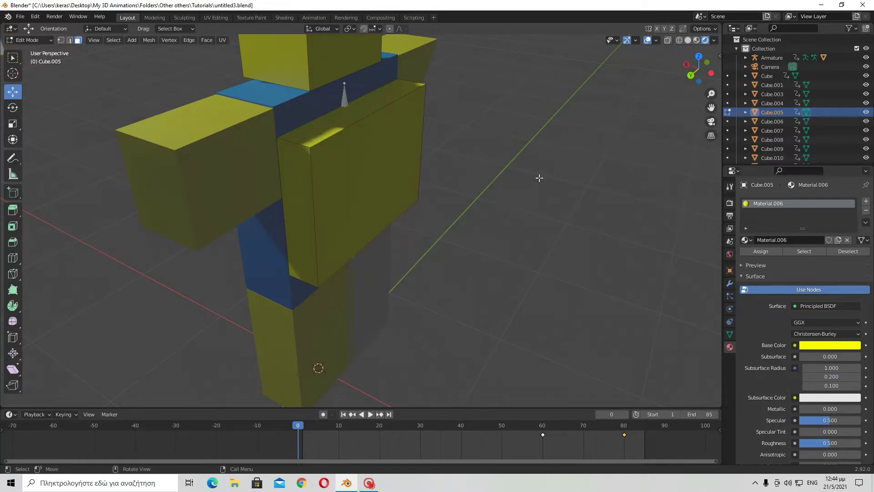
# Select all faces of the back box using X-ray, and switch X-ray off again.
pyautogui.click(668, 40)
pyautogui.moveTo(615, 136); pyautogui.dragTo(499, 151, button='middle')
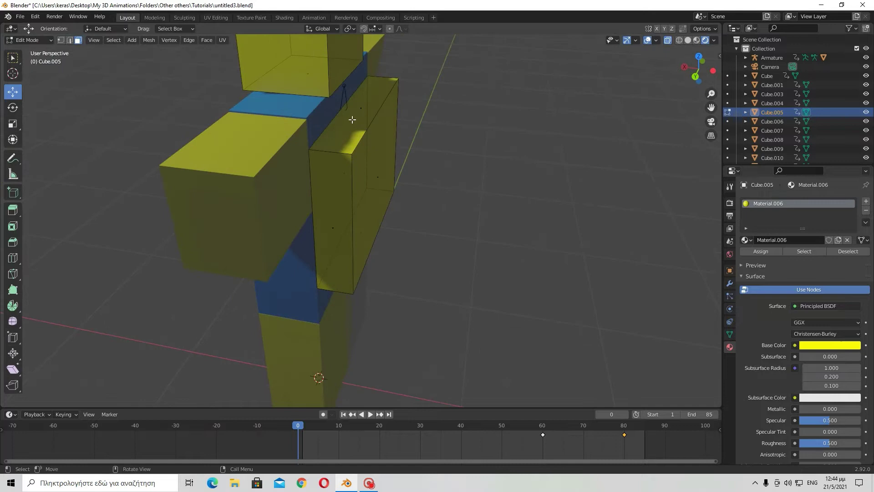
pyautogui.moveTo(352, 119); pyautogui.dragTo(441, 282)
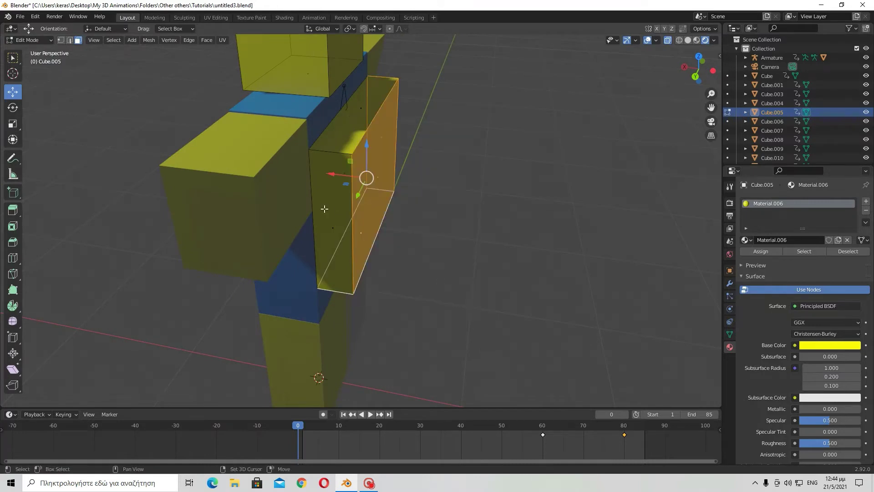
pyautogui.keyDown('shift'); pyautogui.click(325, 209); pyautogui.keyUp('shift')
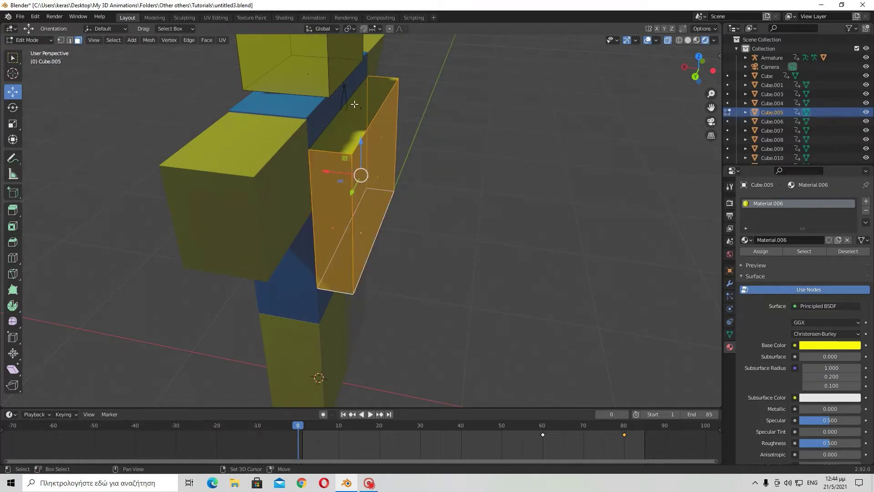
pyautogui.keyDown('shift'); pyautogui.click(362, 108); pyautogui.keyUp('shift')
pyautogui.moveTo(517, 150); pyautogui.dragTo(501, 143, button='middle')
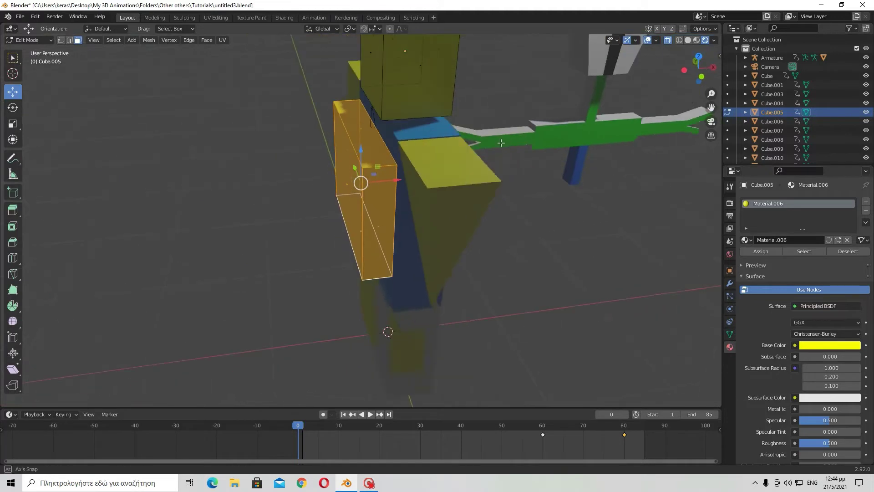
pyautogui.scroll(-5, 501, 143)
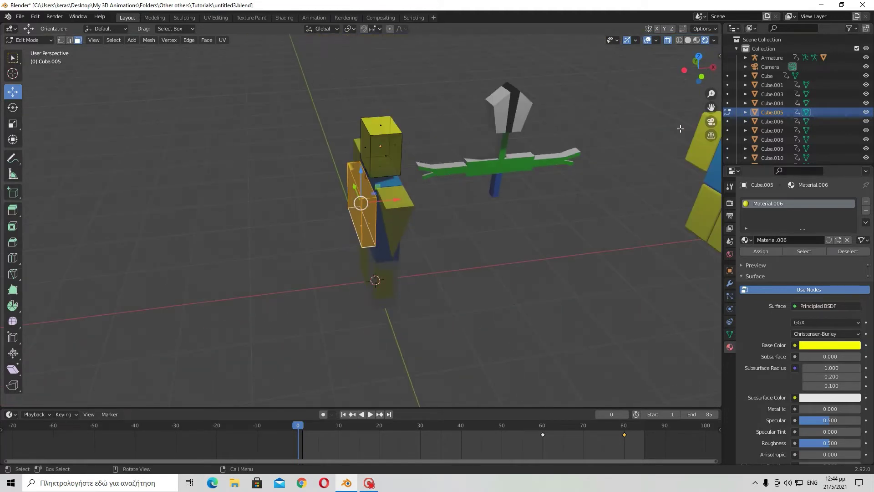
pyautogui.moveTo(485, 196); pyautogui.dragTo(465, 260, button='middle')
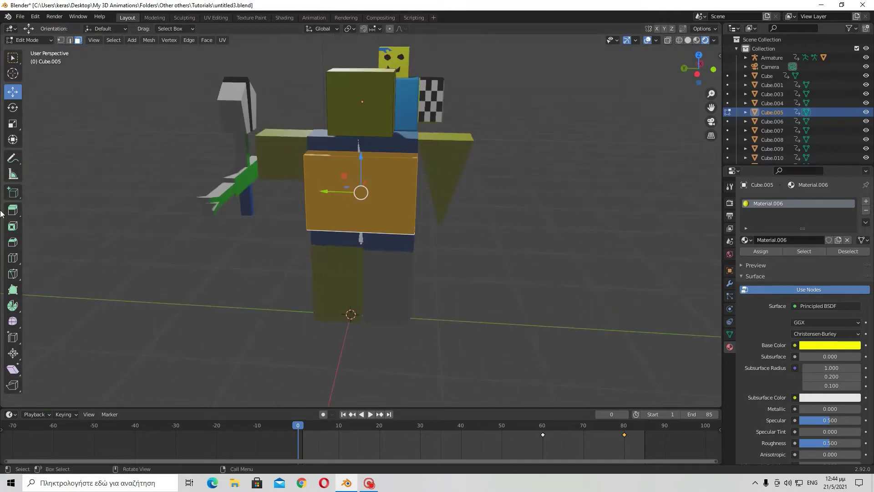
# Narrow the back box along the Y axis with the Scale tool, and return to Object Mode.
pyautogui.click(13, 123)
pyautogui.moveTo(327, 191); pyautogui.dragTo(345, 184)
pyautogui.press('Tab')
pyautogui.moveTo(324, 198); pyautogui.dragTo(354, 217, button='middle')
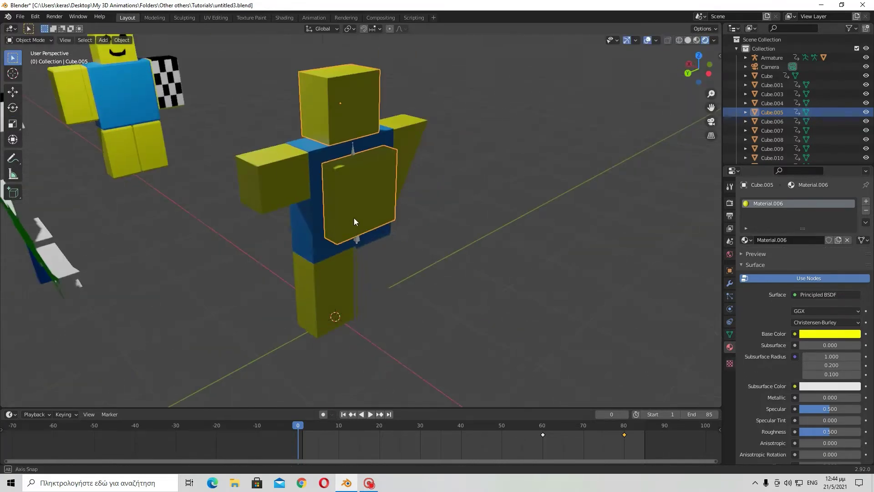
# Re-enter Edit Mode, clear the mesh selection and select the two opposite side faces of the back box.
pyautogui.press('Tab')
pyautogui.scroll(4, 354, 217)
pyautogui.click(13, 57)
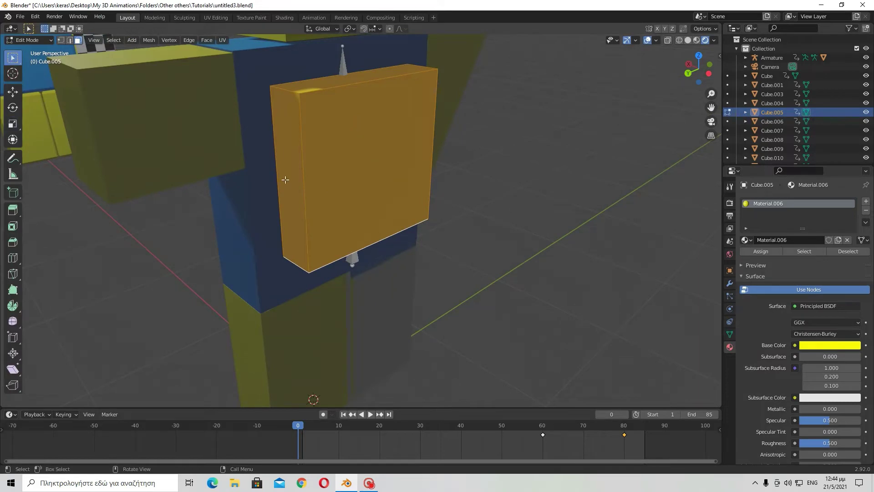
pyautogui.hotkey('alt', 'a')
pyautogui.moveTo(373, 166); pyautogui.dragTo(338, 176, button='middle')
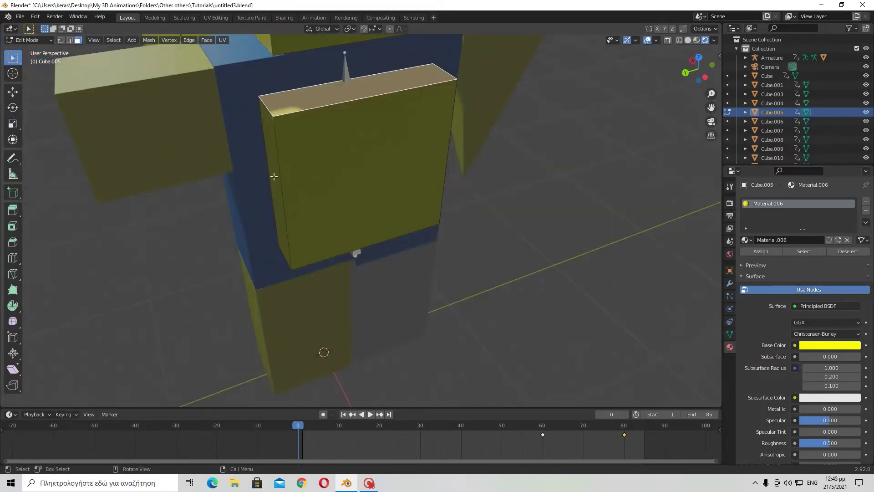
pyautogui.moveTo(273, 176); pyautogui.dragTo(476, 205, button='middle')
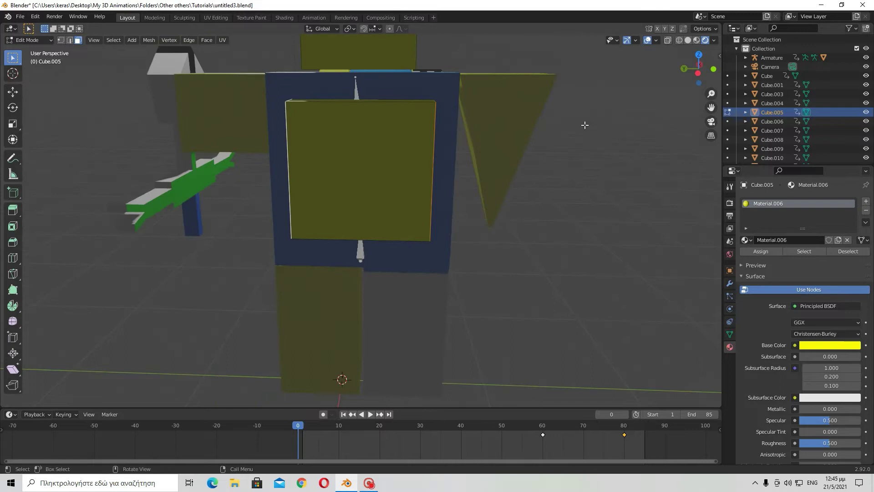
# Try scaling the two side faces of the back box, and clear the selection.
pyautogui.press('s')
pyautogui.rightClick(513, 150)
pyautogui.scroll(-5, 488, 206)
pyautogui.scroll(3, 488, 206)
pyautogui.moveTo(283, 223); pyautogui.dragTo(340, 232, button='middle')
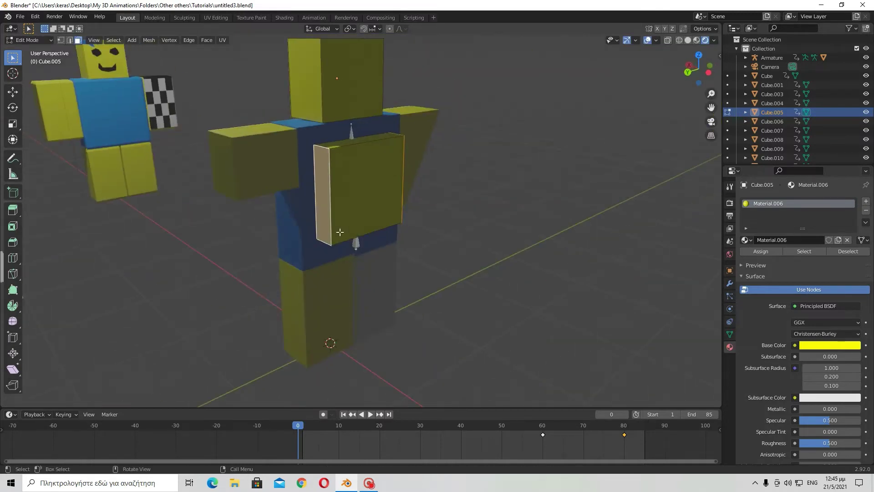
pyautogui.click(13, 124)
pyautogui.press('w')
pyautogui.moveTo(330, 181); pyautogui.dragTo(252, 180, button='middle')
pyautogui.scroll(2, 312, 188)
pyautogui.scroll(2, 281, 181)
pyautogui.scroll(-2, 235, 180)
pyautogui.scroll(2, 253, 181)
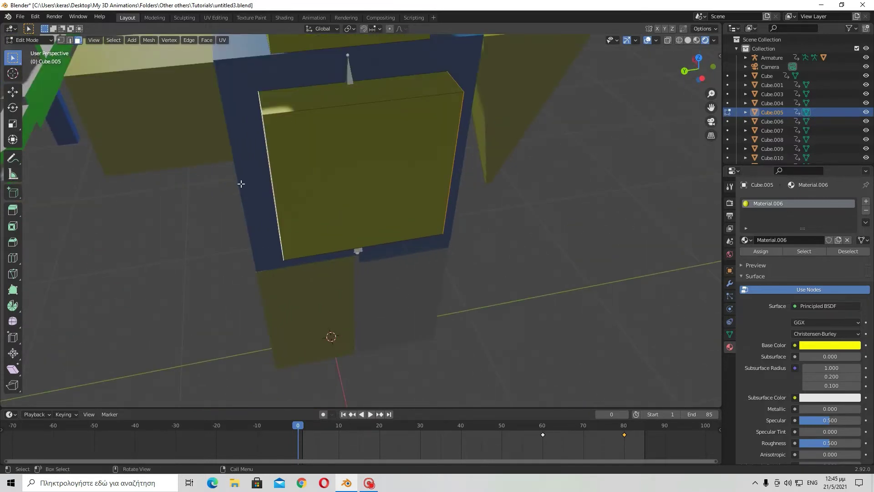
pyautogui.moveTo(245, 197); pyautogui.dragTo(247, 194)
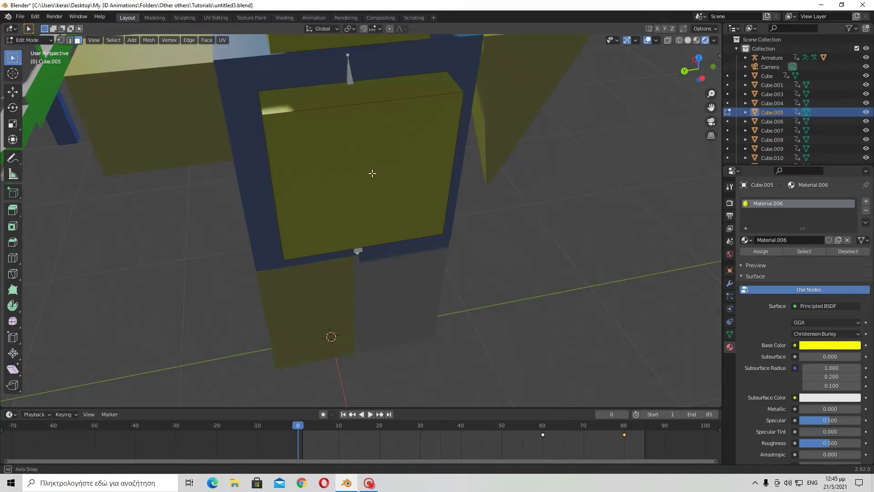
# Select the back box's top and bottom faces and try scaling them along the Z axis.
pyautogui.moveTo(372, 173); pyautogui.dragTo(225, 274, button='middle')
pyautogui.moveTo(39, 237); pyautogui.dragTo(40, 257, button='middle')
pyautogui.scroll(-1, 39, 258)
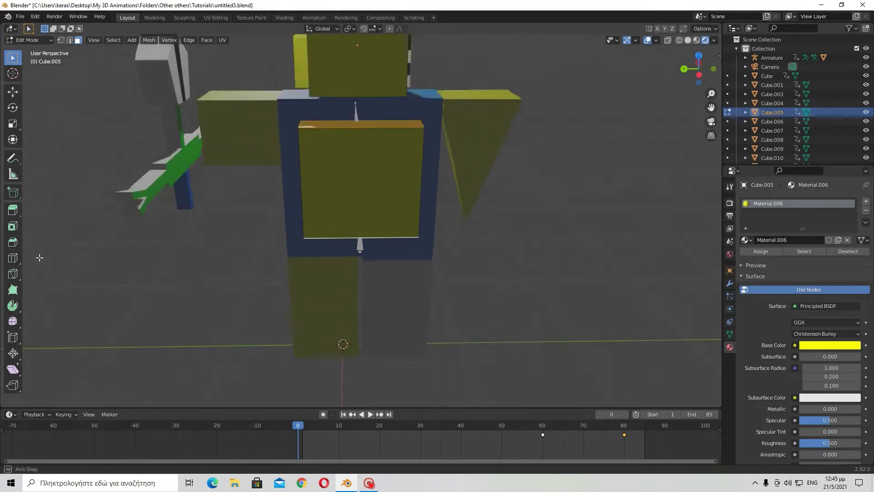
pyautogui.click(13, 125)
pyautogui.moveTo(359, 149); pyautogui.dragTo(368, 123)
pyautogui.rightClick(368, 123)
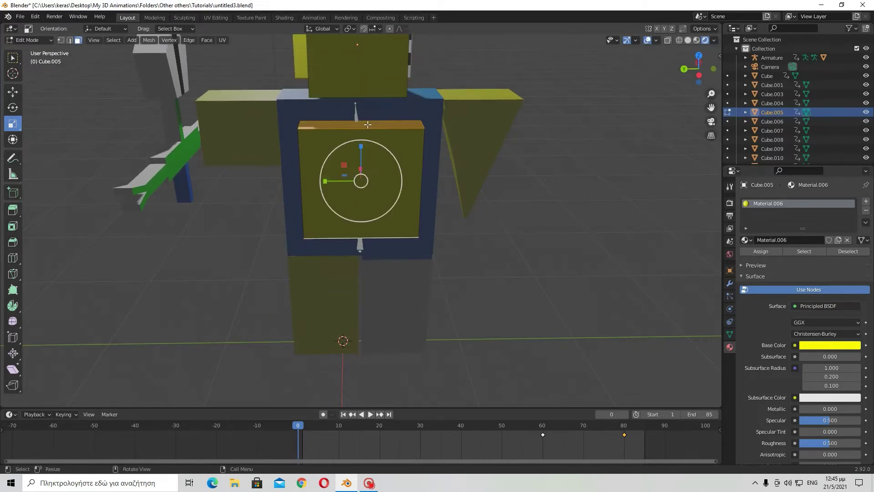
# Select only the top face of the back box and try shifting it with the Move tool.
pyautogui.moveTo(392, 173); pyautogui.dragTo(214, 110, button='middle')
pyautogui.click(391, 122)
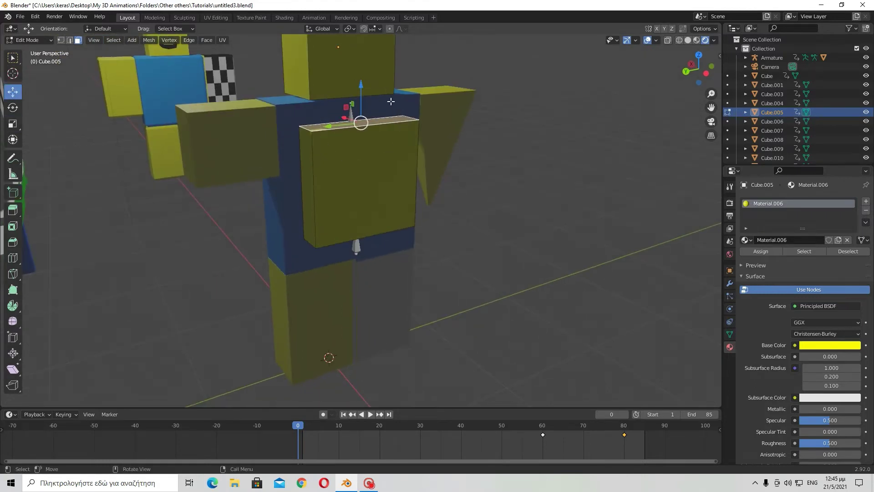
pyautogui.moveTo(413, 126); pyautogui.dragTo(385, 169, button='middle')
pyautogui.scroll(-3, 382, 186)
pyautogui.press('KP_Decimal')
pyautogui.moveTo(414, 213); pyautogui.dragTo(390, 133, button='middle')
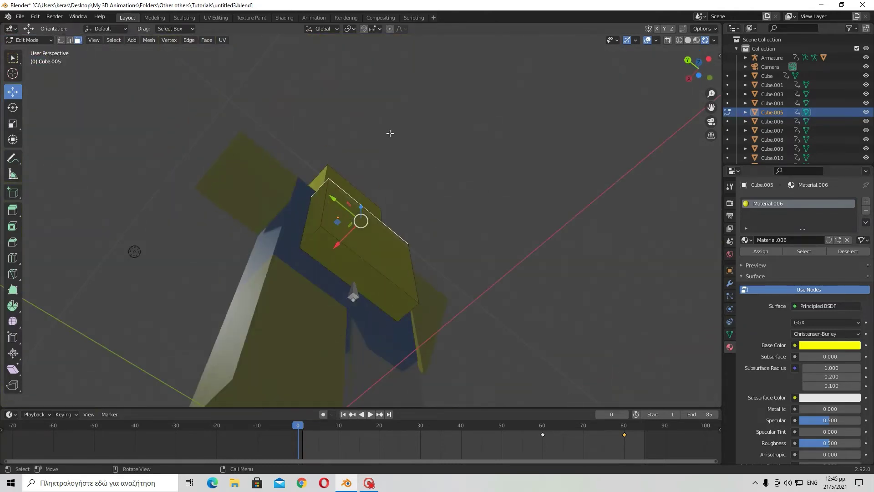
pyautogui.moveTo(379, 233); pyautogui.dragTo(365, 193, button='middle')
pyautogui.moveTo(361, 191)
pyautogui.mouseDown()
pyautogui.moveTo(350, 148)
pyautogui.moveTo(342, 210)
pyautogui.moveTo(344, 197)
pyautogui.mouseUp()
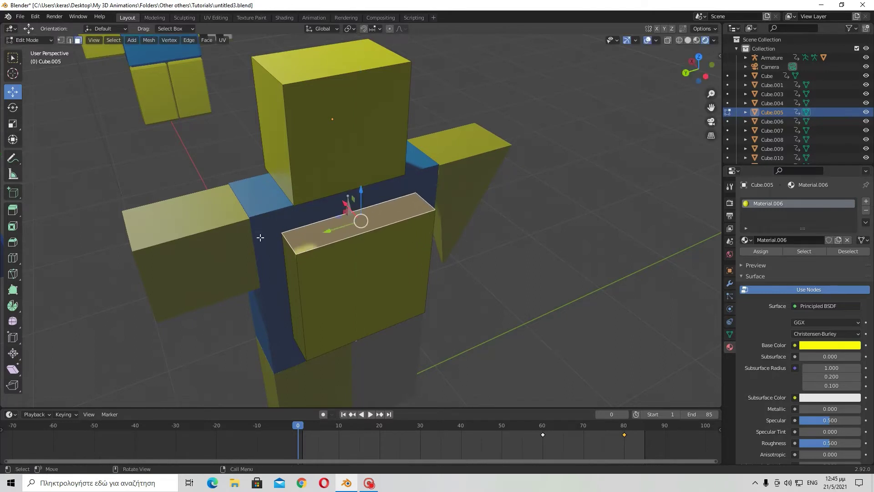
# Try shrinking the back box's top face into a taper, cancel the scaling and clear the selection.
pyautogui.press('s')
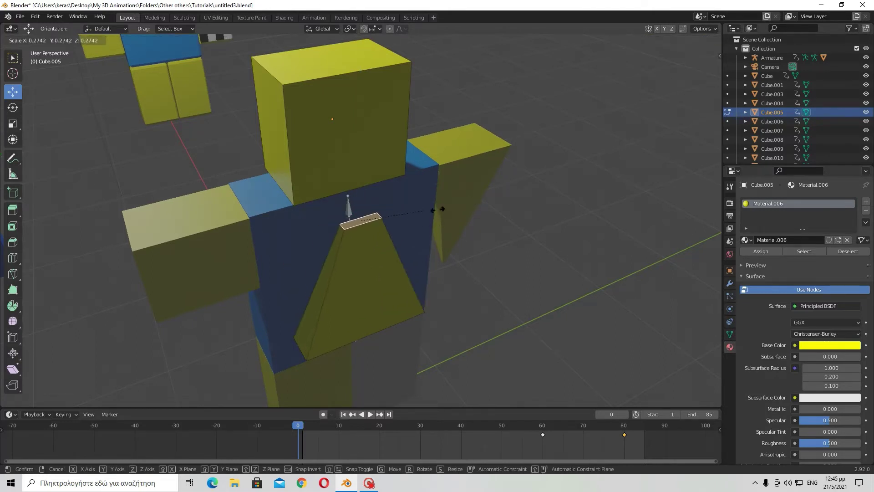
pyautogui.rightClick(644, 205)
pyautogui.moveTo(638, 209); pyautogui.dragTo(504, 227, button='middle')
pyautogui.click(155, 267)
pyautogui.moveTo(158, 267); pyautogui.dragTo(510, 172, button='middle')
# Add a second material slot with a new material, set its base colour to pure white with value 1.000, and apply Assign.
pyautogui.scroll(4, 433, 252)
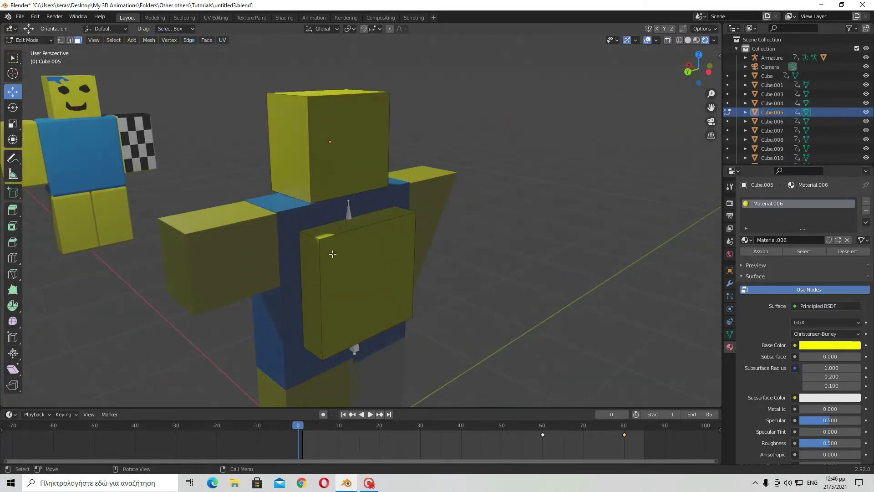
pyautogui.click(866, 201)
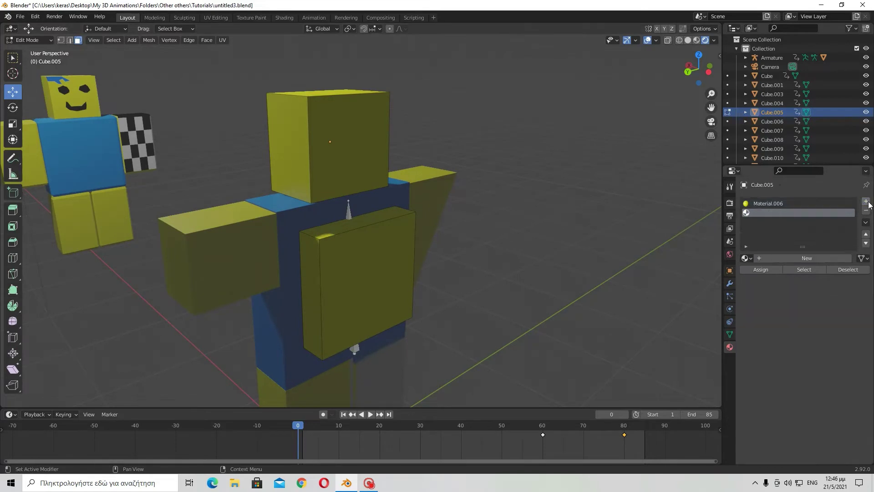
pyautogui.click(811, 261)
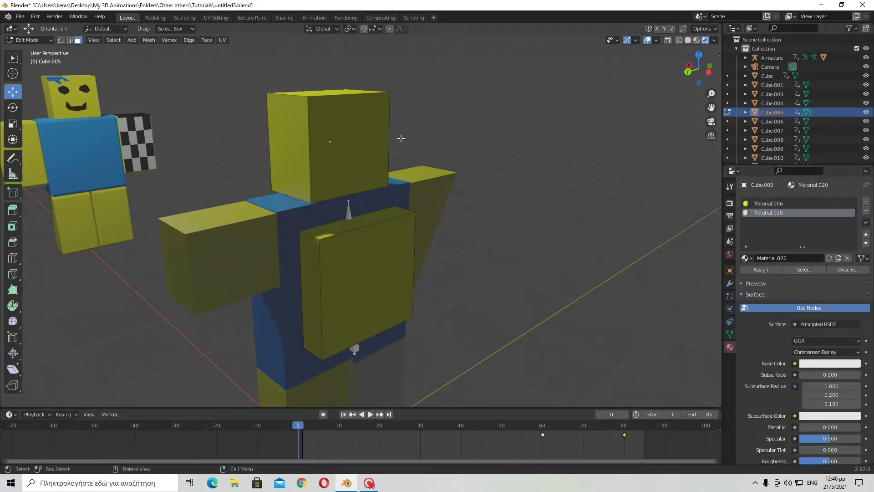
pyautogui.click(817, 364)
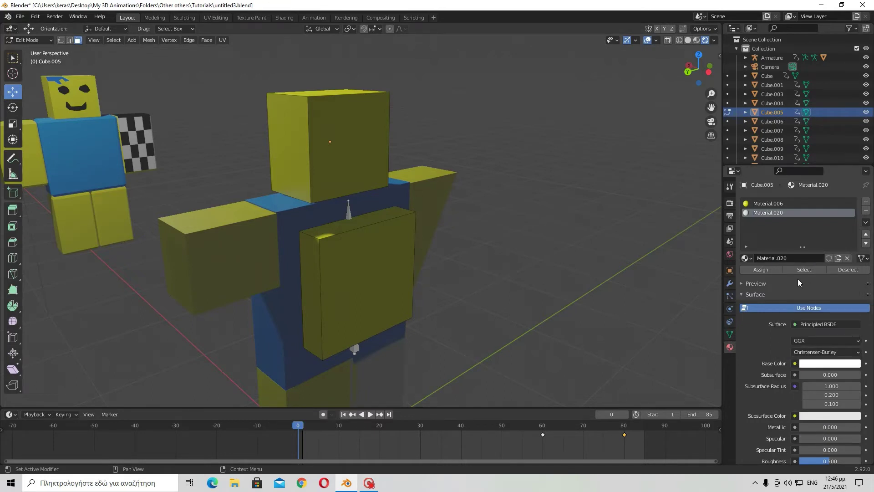
pyautogui.click(824, 364)
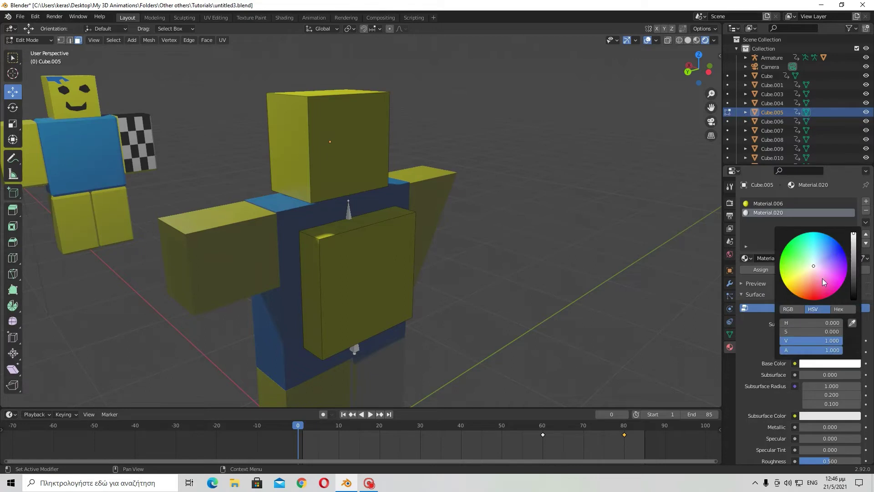
pyautogui.moveTo(855, 256); pyautogui.dragTo(854, 232)
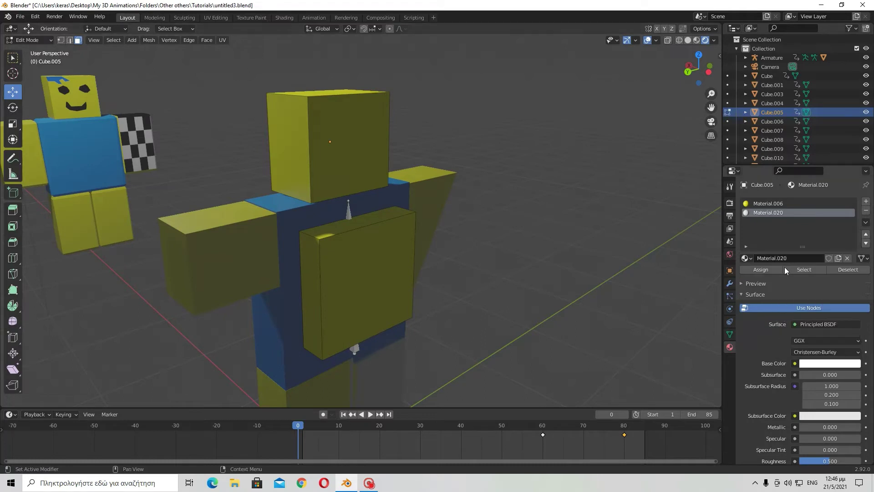
pyautogui.click(772, 269)
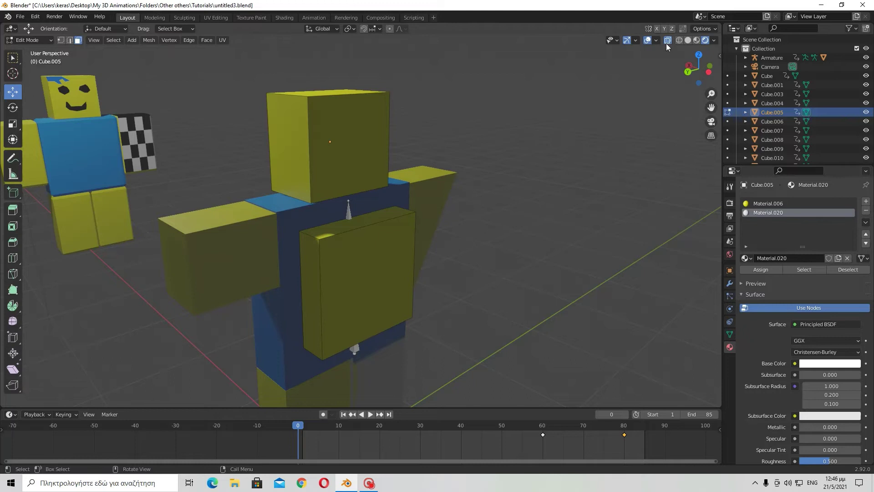
# Assign the white Material.020 to all faces of the back box, leave Edit Mode and switch to Material Preview shading.
pyautogui.moveTo(303, 215); pyautogui.dragTo(496, 382)
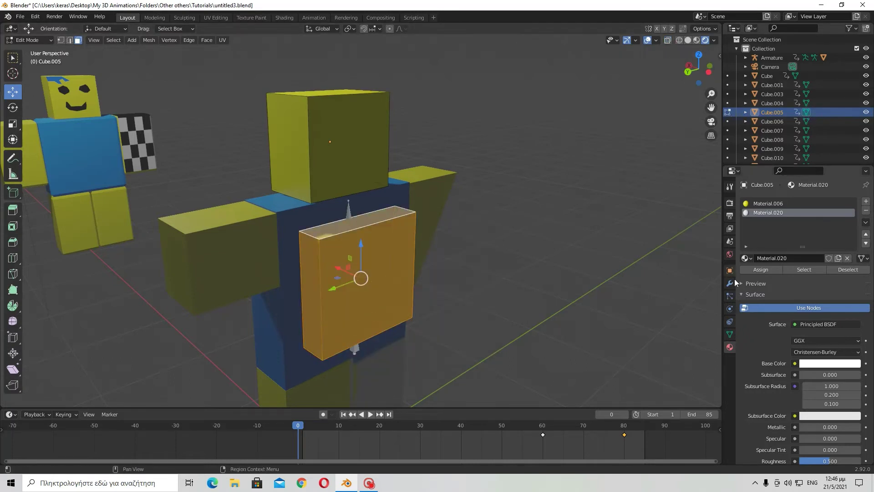
pyautogui.click(760, 270)
pyautogui.press('Tab')
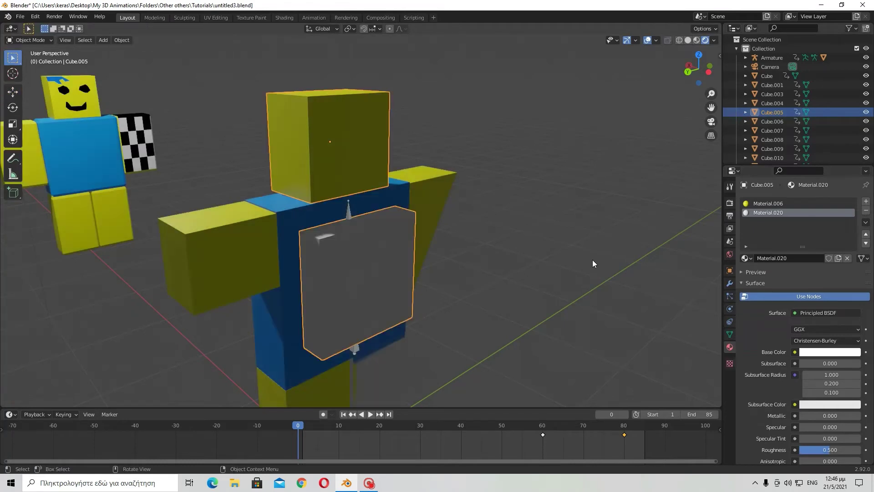
pyautogui.moveTo(592, 259)
pyautogui.mouseDown(button='middle')
pyautogui.moveTo(394, 252)
pyautogui.moveTo(654, 324)
pyautogui.moveTo(611, 314)
pyautogui.mouseUp(button='middle')
pyautogui.press('z')
pyautogui.click(602, 406)
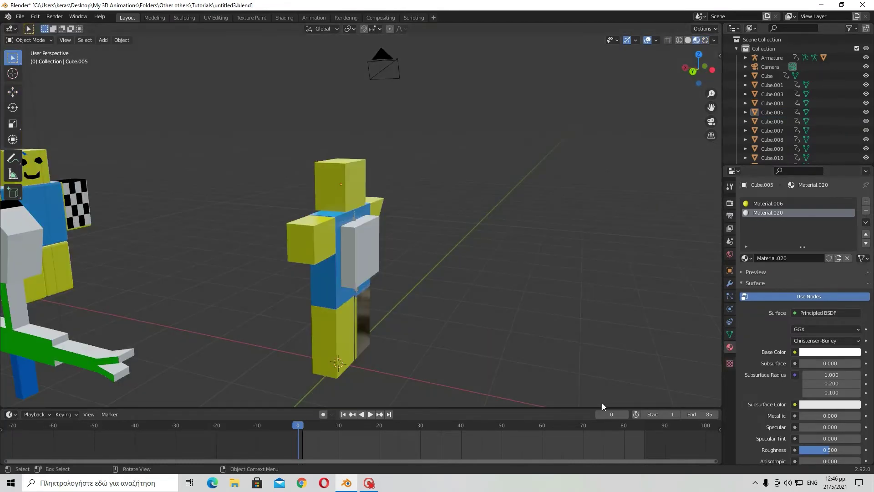
# Examine the white backpack, the torso and the reflective leg from behind, below and the side.
pyautogui.moveTo(565, 287)
pyautogui.mouseDown(button='middle')
pyautogui.moveTo(509, 271)
pyautogui.moveTo(410, 280)
pyautogui.moveTo(425, 258)
pyautogui.moveTo(417, 250)
pyautogui.moveTo(474, 264)
pyautogui.moveTo(336, 267)
pyautogui.moveTo(248, 251)
pyautogui.moveTo(387, 198)
pyautogui.moveTo(398, 204)
pyautogui.moveTo(375, 195)
pyautogui.moveTo(395, 197)
pyautogui.mouseUp(button='middle')
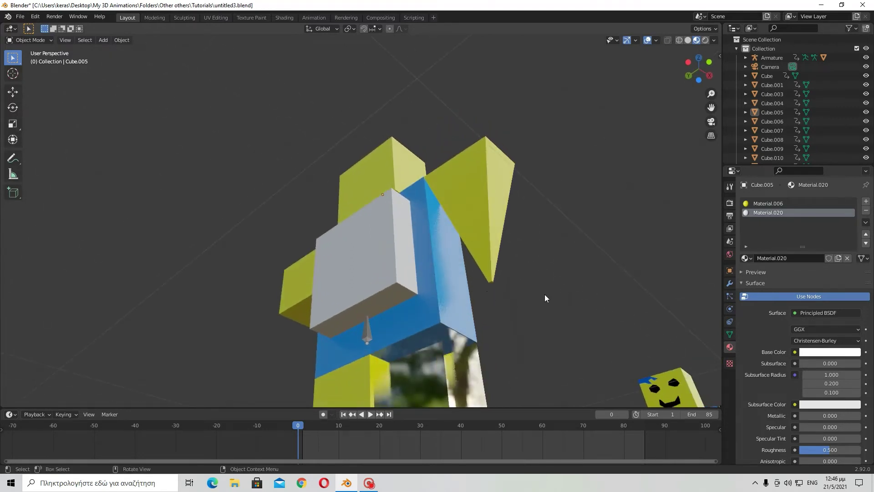
pyautogui.scroll(1, 450, 285)
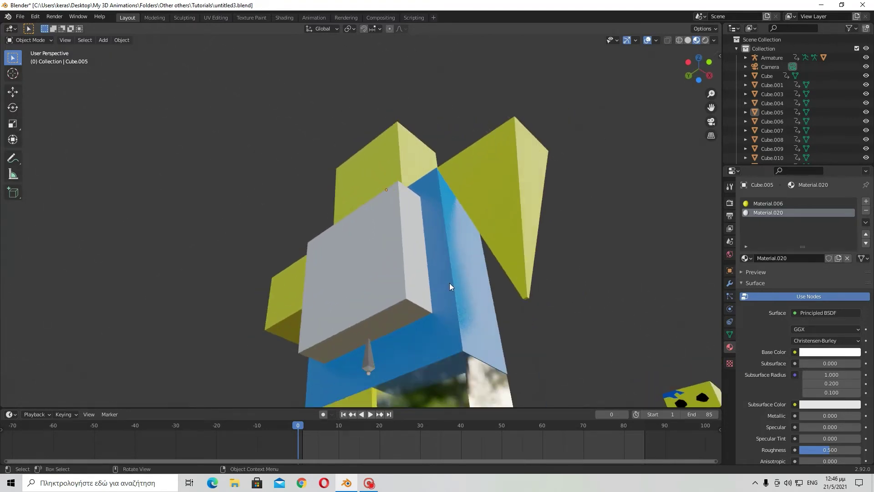
pyautogui.moveTo(472, 317); pyautogui.dragTo(471, 299)
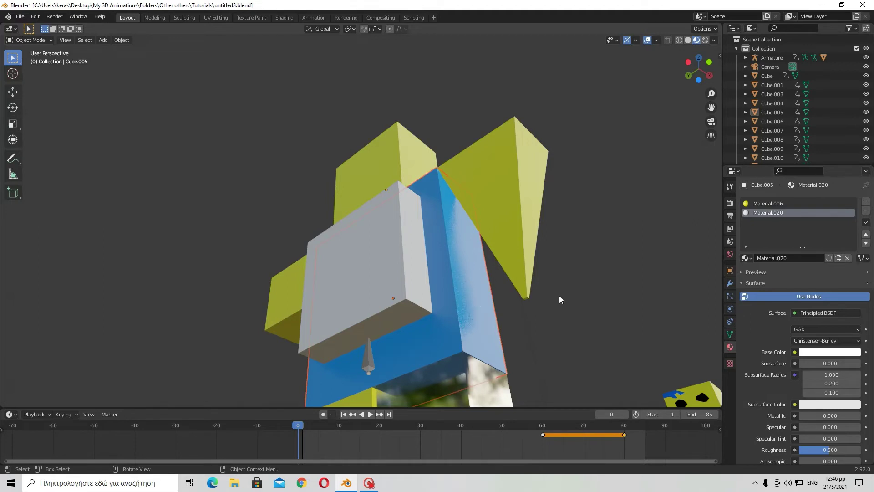
pyautogui.moveTo(553, 286)
pyautogui.mouseDown(button='middle')
pyautogui.moveTo(492, 310)
pyautogui.moveTo(459, 286)
pyautogui.mouseUp(button='middle')
pyautogui.moveTo(476, 314)
pyautogui.mouseDown(button='middle')
pyautogui.moveTo(457, 322)
pyautogui.moveTo(489, 306)
pyautogui.moveTo(466, 295)
pyautogui.moveTo(505, 307)
pyautogui.moveTo(504, 322)
pyautogui.moveTo(456, 370)
pyautogui.moveTo(531, 297)
pyautogui.moveTo(502, 297)
pyautogui.mouseUp(button='middle')
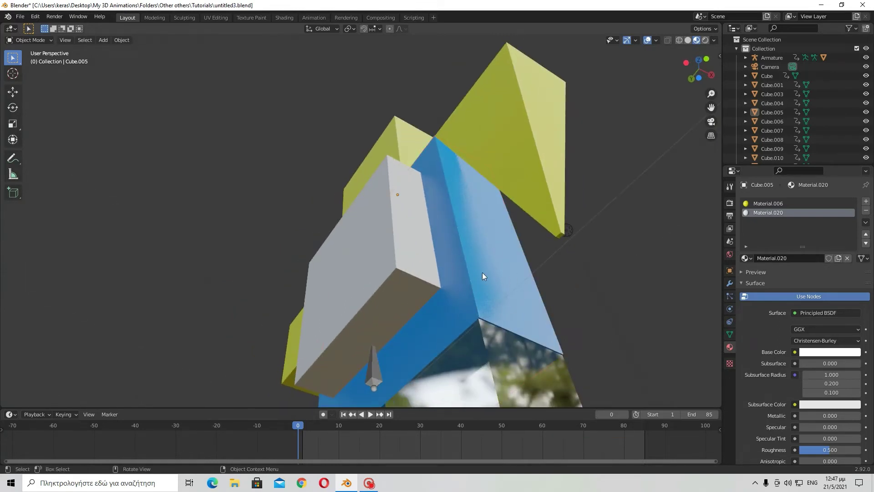
pyautogui.moveTo(483, 276); pyautogui.dragTo(392, 332, button='middle')
pyautogui.click(392, 331)
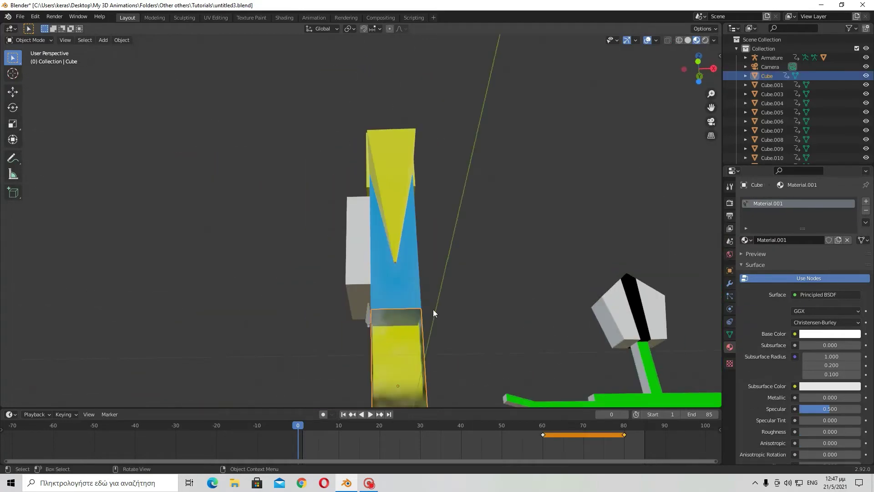
pyautogui.moveTo(479, 280); pyautogui.dragTo(535, 297, button='middle')
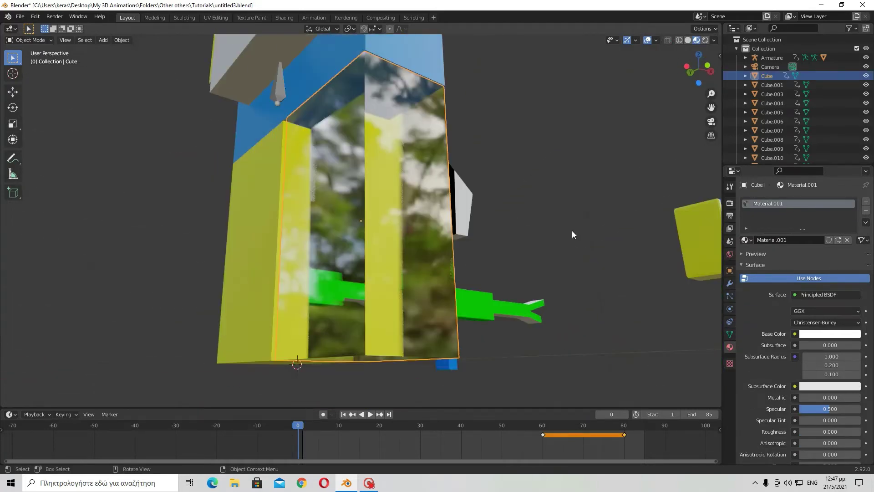
# Toggle Screen Space Reflections off and on in the render settings, comparing the leg in Material Preview and Rendered shading.
pyautogui.click(572, 234)
pyautogui.click(730, 203)
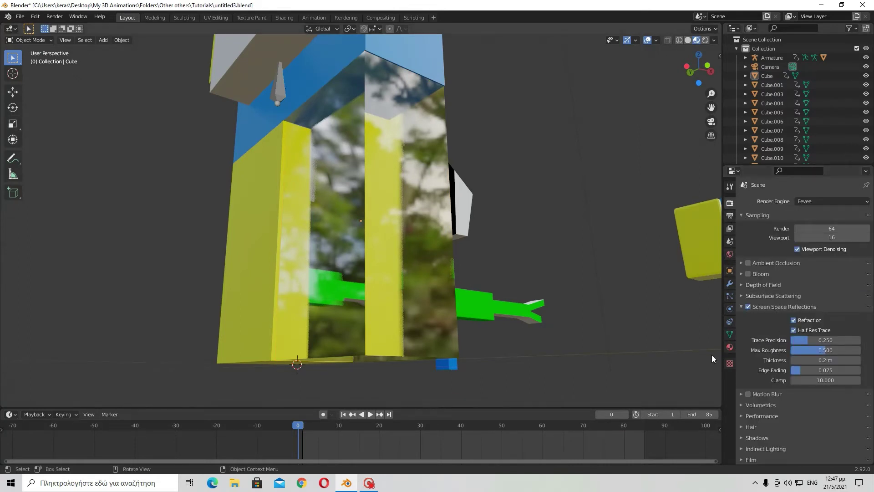
pyautogui.click(748, 307)
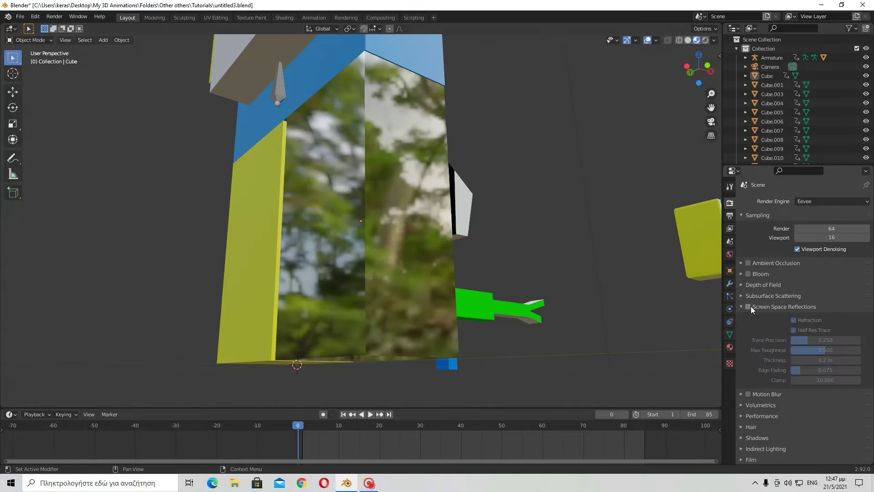
pyautogui.click(748, 307)
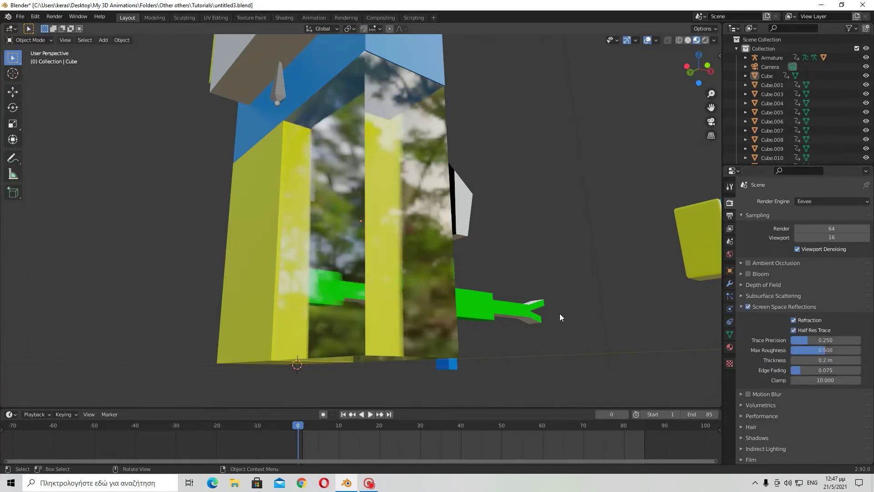
pyautogui.press('z')
pyautogui.click(751, 307)
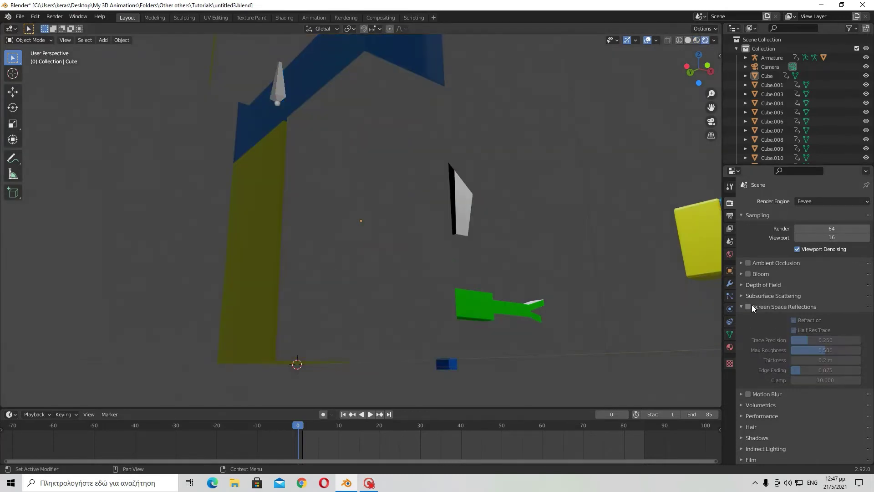
pyautogui.click(750, 307)
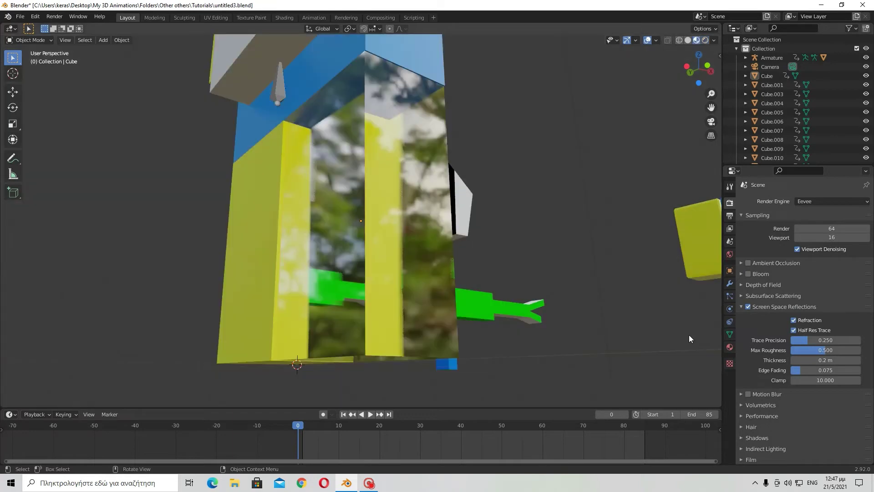
# Disable Screen Space Reflections, check the leg in Rendered shading, and enable the setting again.
pyautogui.click(749, 307)
pyautogui.press('z')
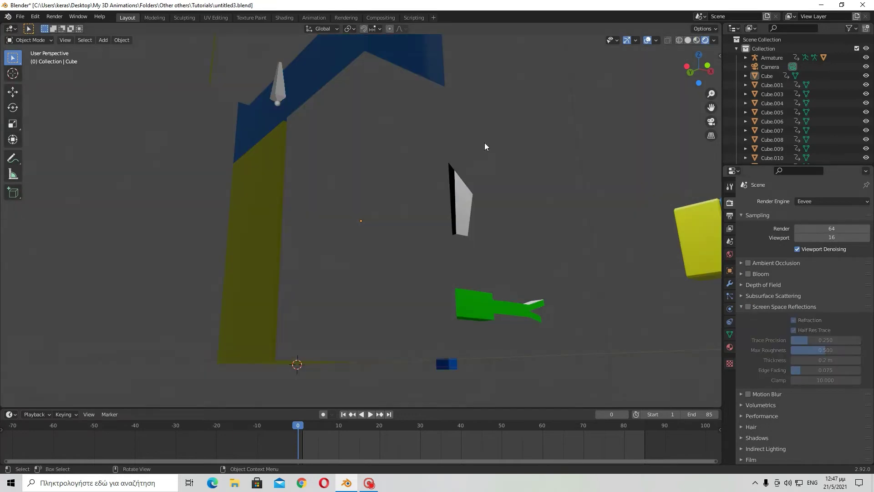
pyautogui.moveTo(485, 143)
pyautogui.mouseDown(button='middle')
pyautogui.moveTo(449, 227)
pyautogui.moveTo(371, 215)
pyautogui.moveTo(417, 212)
pyautogui.moveTo(463, 254)
pyautogui.mouseUp(button='middle')
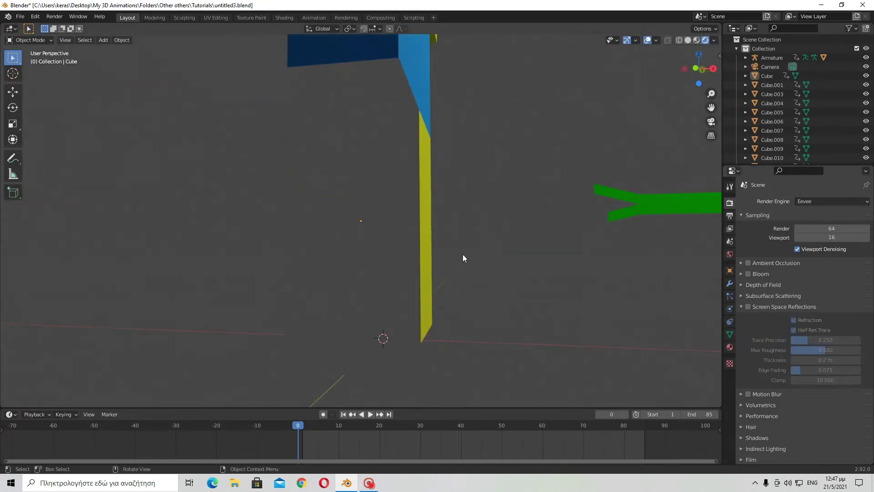
pyautogui.click(743, 306)
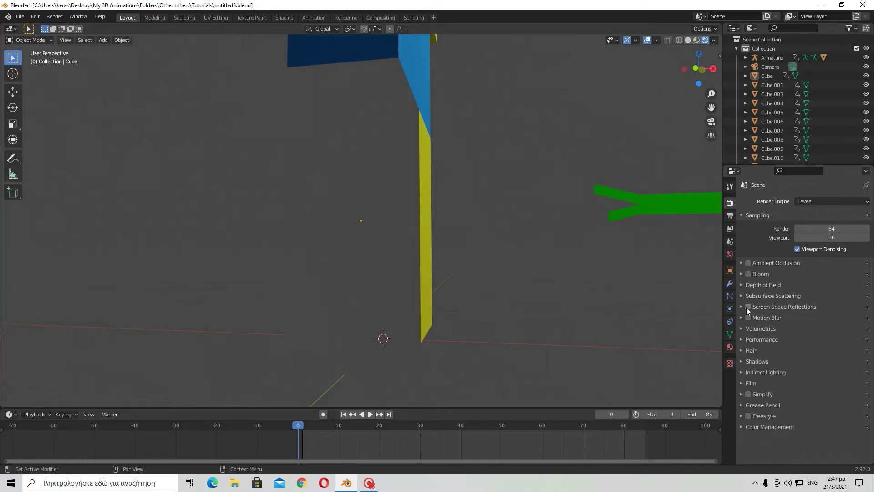
pyautogui.click(747, 308)
pyautogui.click(742, 307)
pyautogui.moveTo(459, 271); pyautogui.dragTo(454, 244, button='middle')
# Select the head-and-backpack object, show its materials and try moving it freely away from the body.
pyautogui.click(329, 122)
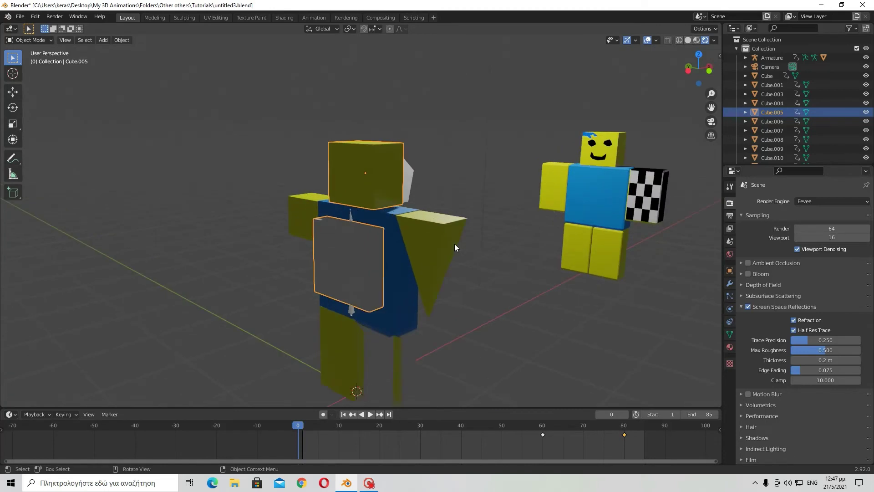
pyautogui.click(730, 348)
pyautogui.moveTo(611, 307); pyautogui.dragTo(535, 289, button='middle')
pyautogui.scroll(-4, 535, 290)
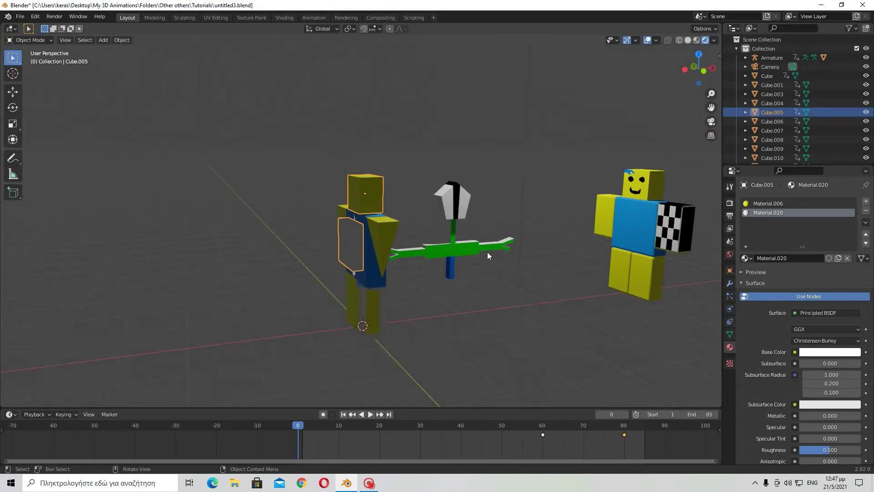
pyautogui.press('g')
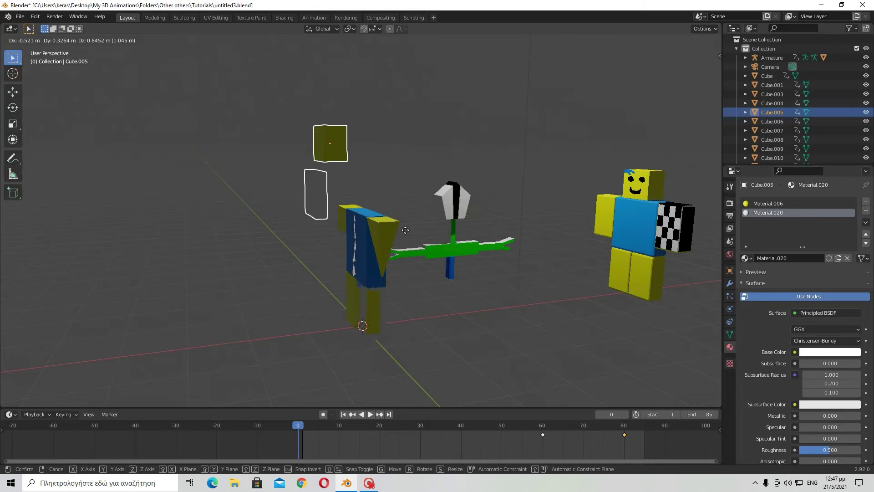
pyautogui.click(461, 253)
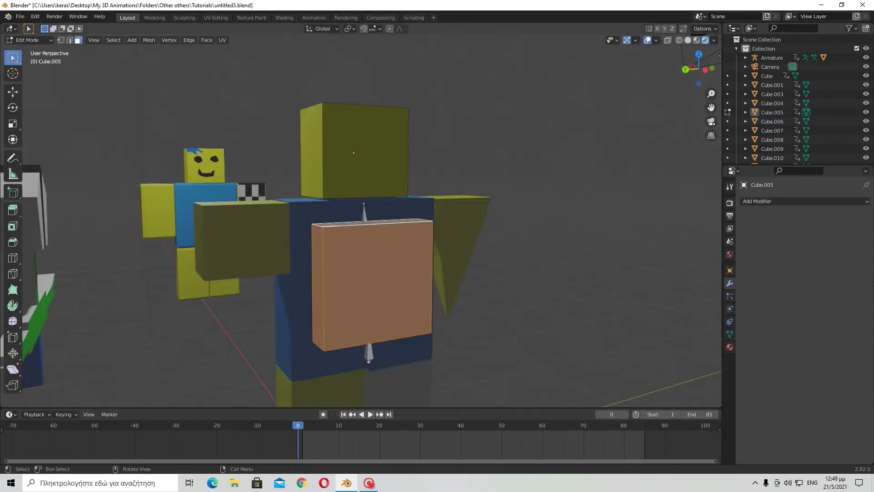
# Add three vertical loop cuts to the backpack, one at the centre and one halfway to each side.
pyautogui.click(12, 258)
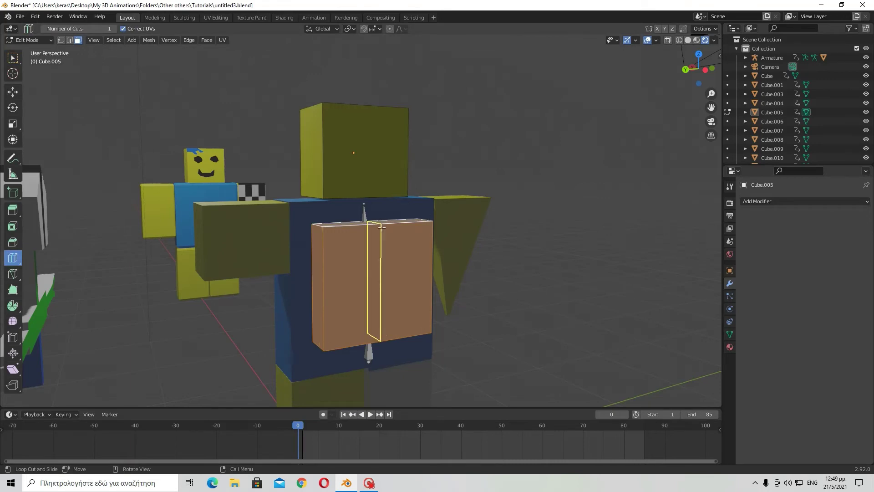
pyautogui.click(429, 219)
pyautogui.moveTo(410, 255); pyautogui.dragTo(424, 228, button='middle')
pyautogui.click(374, 231)
pyautogui.click(327, 234)
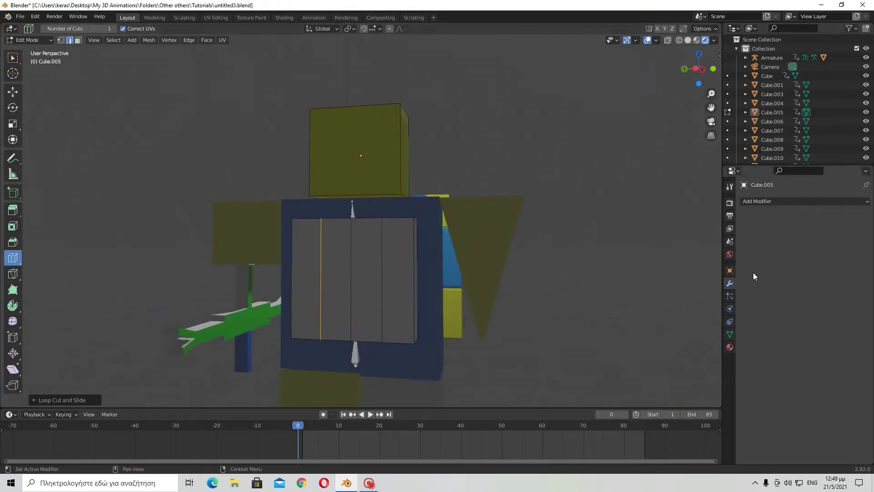
pyautogui.click(382, 271)
pyautogui.hotkey('ctrl', 'z')
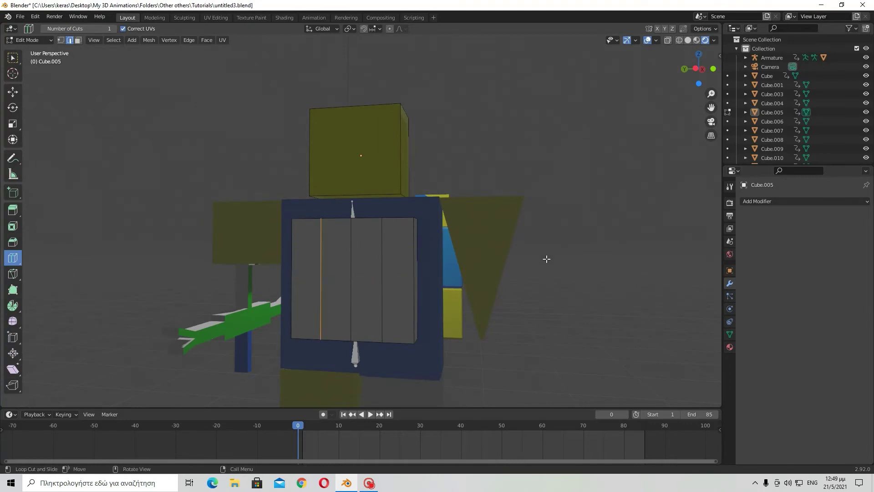
# Box-select the backpack vertices on the triangular arm's side of the centre cut through X-ray and delete them.
pyautogui.click(12, 58)
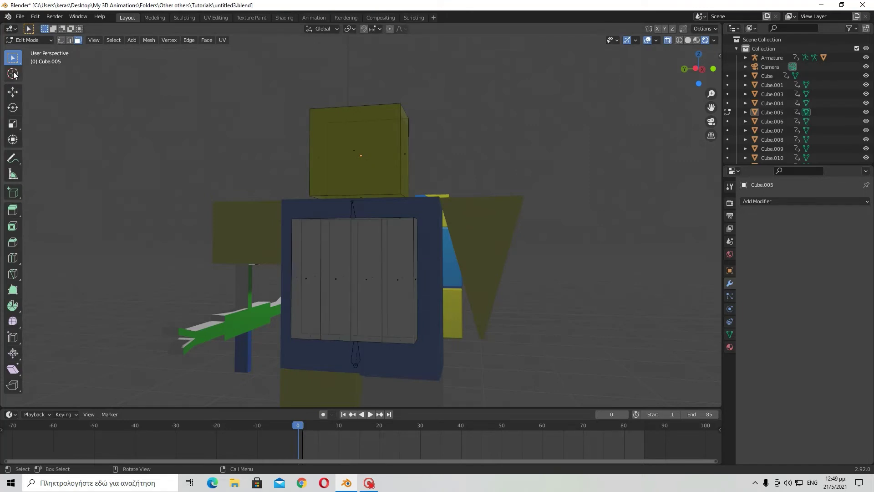
pyautogui.moveTo(306, 170); pyautogui.dragTo(367, 221, button='middle')
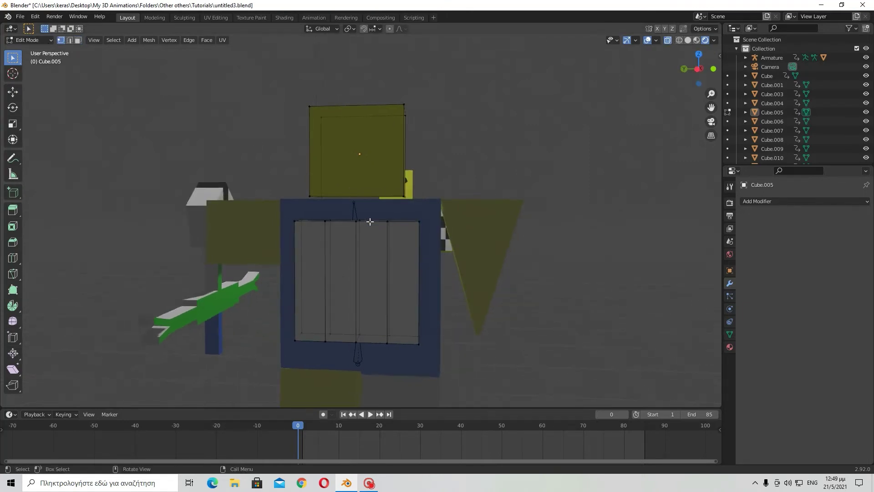
pyautogui.moveTo(369, 218); pyautogui.dragTo(449, 358)
pyautogui.press('x')
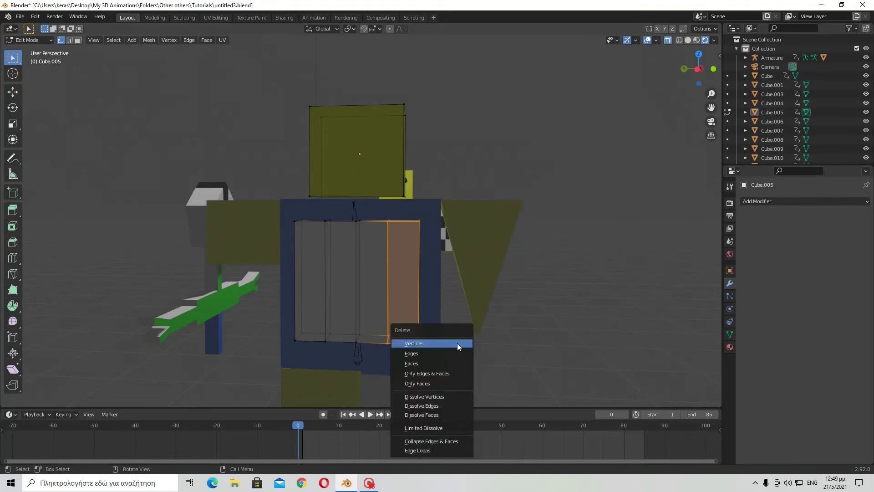
pyautogui.click(457, 343)
# Add a Mirror modifier to the object and set its axis to Y only.
pyautogui.click(770, 202)
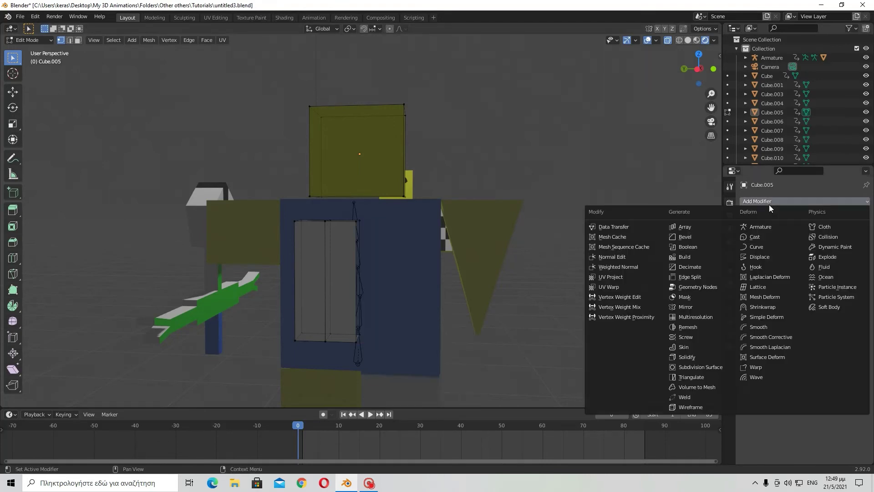
pyautogui.click(691, 305)
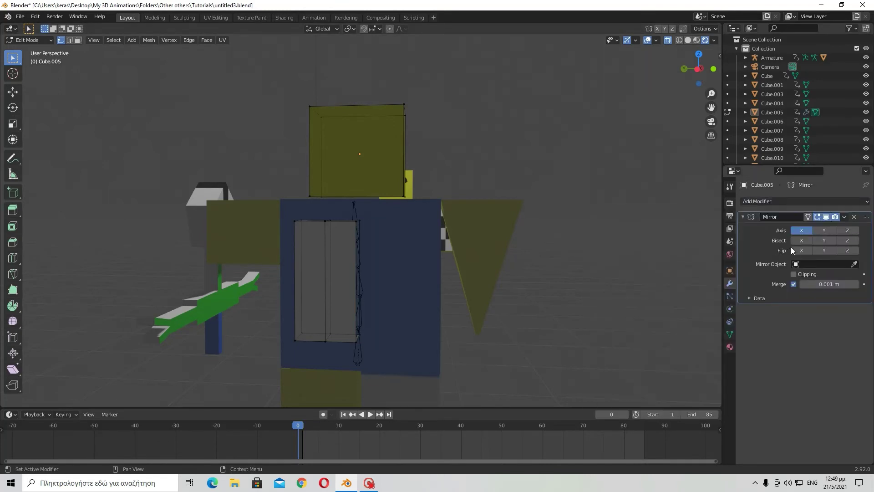
pyautogui.click(818, 231)
pyautogui.moveTo(564, 297); pyautogui.dragTo(339, 334, button='middle')
pyautogui.moveTo(562, 377); pyautogui.dragTo(539, 378, button='middle')
pyautogui.scroll(-4, 460, 387)
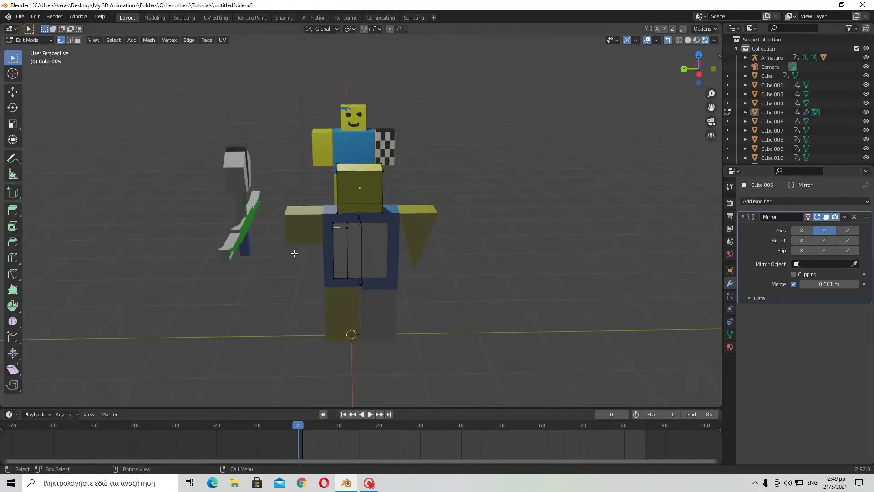
# Extrude the outer top face of the remaining backpack half upward by about 0.13 m.
pyautogui.scroll(5, 461, 304)
pyautogui.moveTo(460, 305); pyautogui.dragTo(497, 309, button='middle')
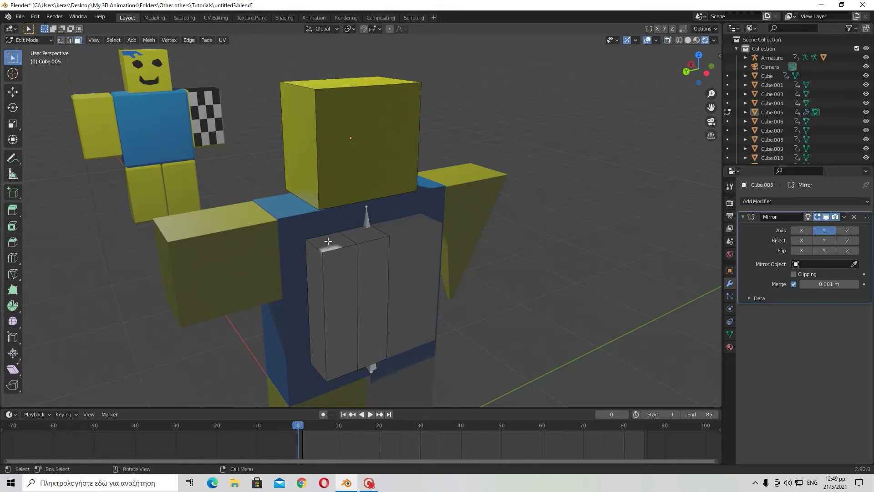
pyautogui.press('e')
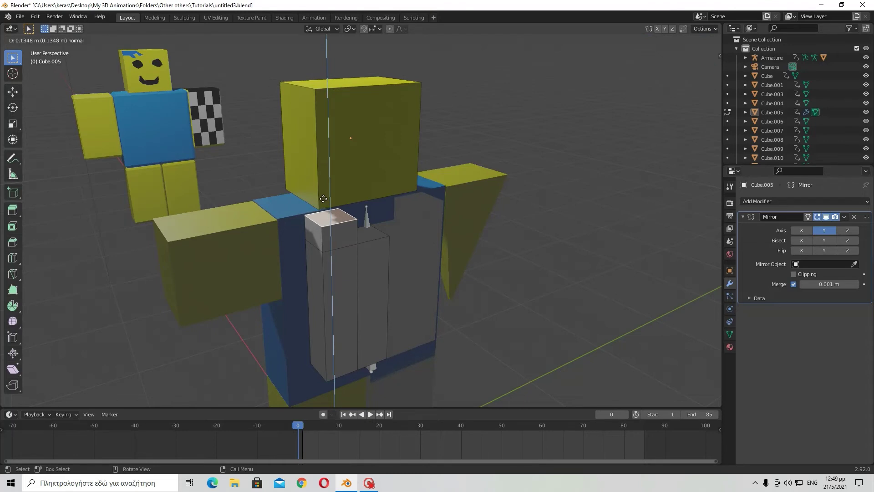
pyautogui.click(324, 198)
# Move the extruded top face outward along the Y axis with the Move tool and fine-tune its position.
pyautogui.hotkey('shift', 'space')
pyautogui.press('g')
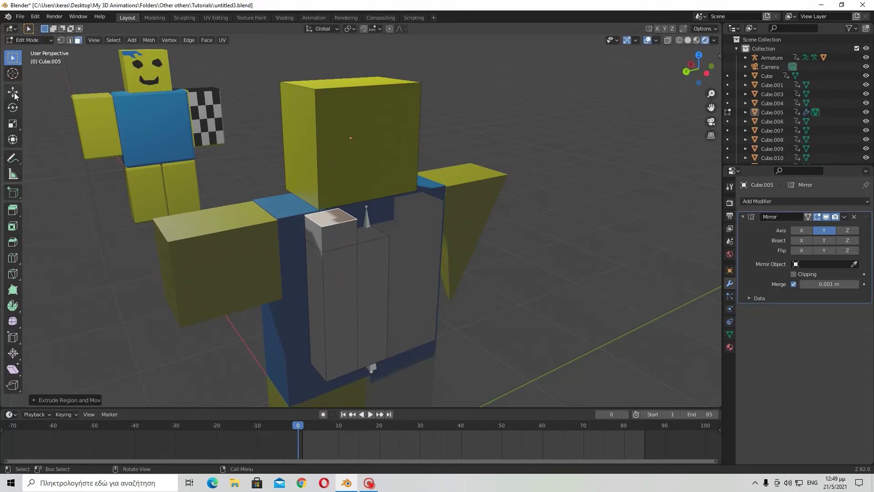
pyautogui.moveTo(293, 225); pyautogui.dragTo(265, 227)
pyautogui.moveTo(335, 253); pyautogui.dragTo(419, 278, button='middle')
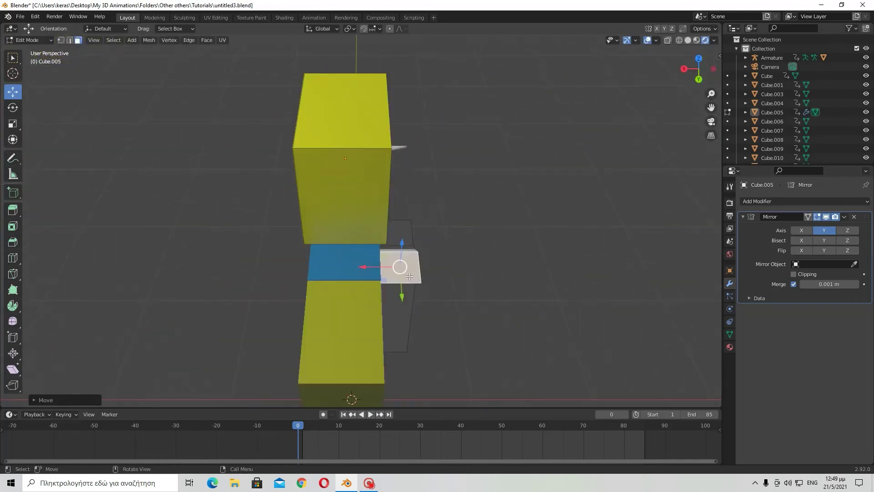
pyautogui.scroll(1, 426, 317)
pyautogui.moveTo(413, 309); pyautogui.dragTo(411, 304)
pyautogui.moveTo(411, 304); pyautogui.dragTo(367, 202, button='middle')
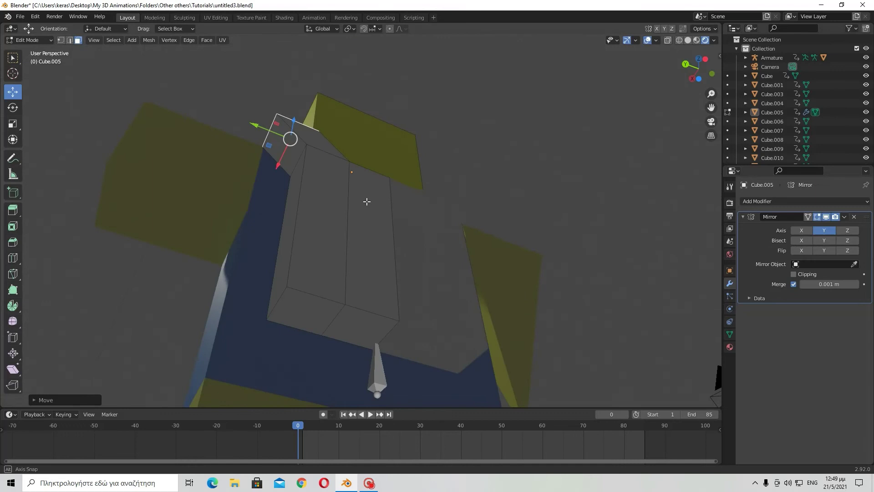
# Extrude the outer bottom face of the backpack half downward by about 0.25 m and move it outward along the Y axis.
pyautogui.click(311, 307)
pyautogui.moveTo(312, 307); pyautogui.dragTo(341, 328, button='middle')
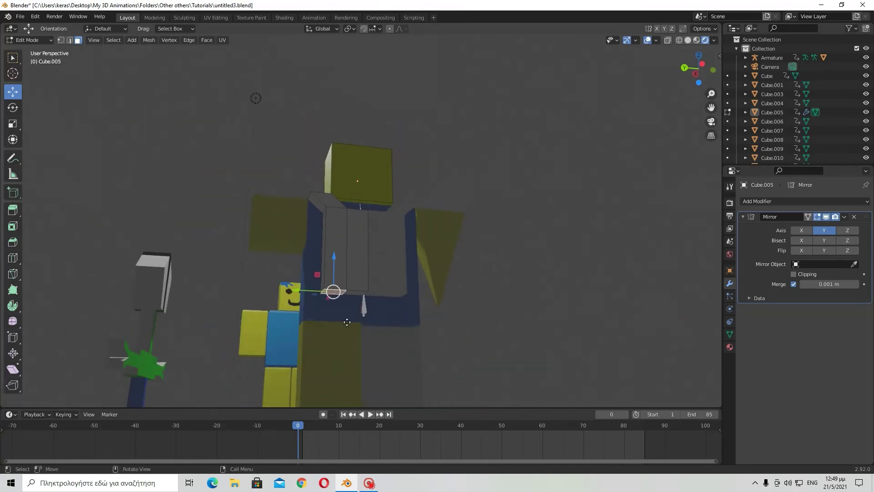
pyautogui.press('e')
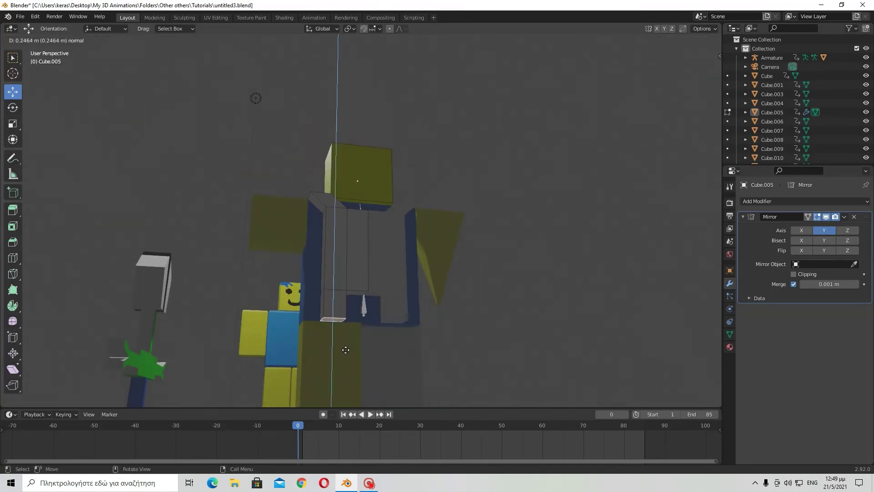
pyautogui.click(346, 350)
pyautogui.moveTo(294, 322); pyautogui.dragTo(278, 322)
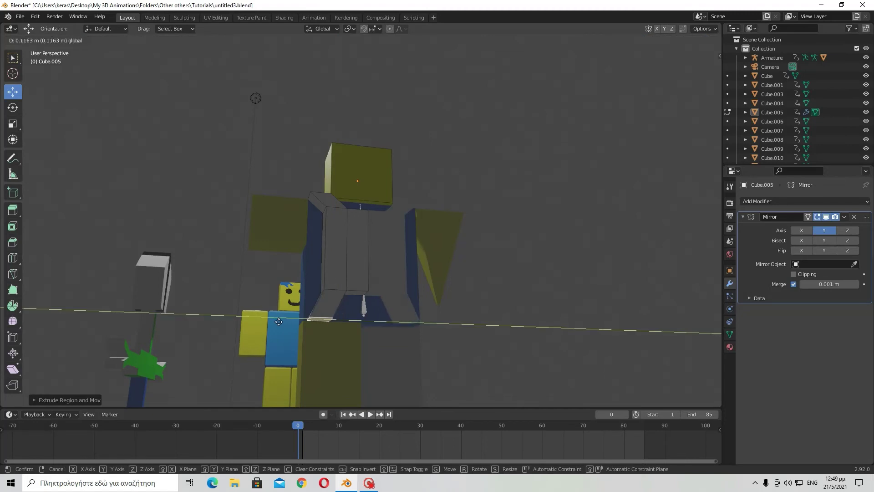
pyautogui.click(275, 321)
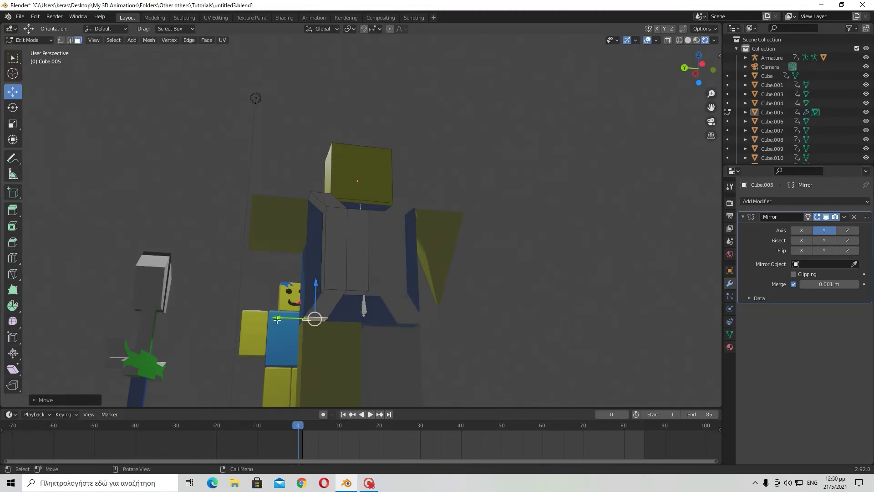
# Leave Edit Mode and apply the Mirror modifier to the backpack.
pyautogui.moveTo(355, 310); pyautogui.dragTo(474, 335, button='middle')
pyautogui.press('Tab')
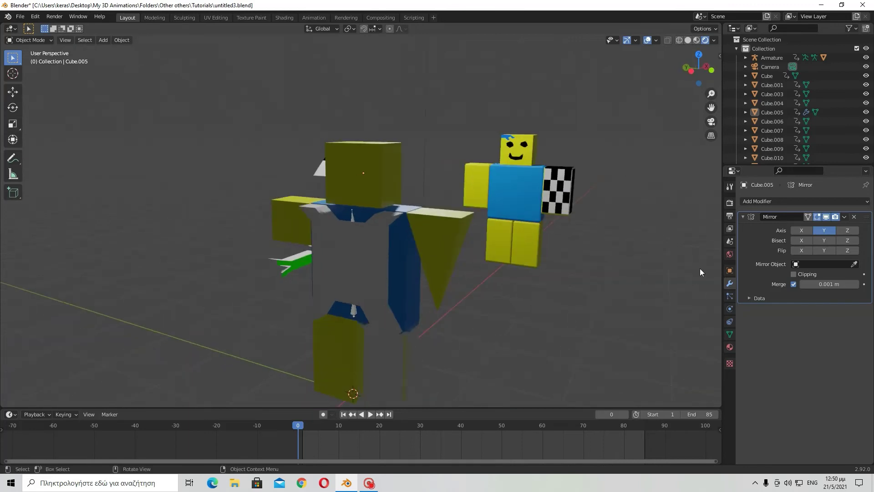
pyautogui.click(844, 216)
pyautogui.click(829, 231)
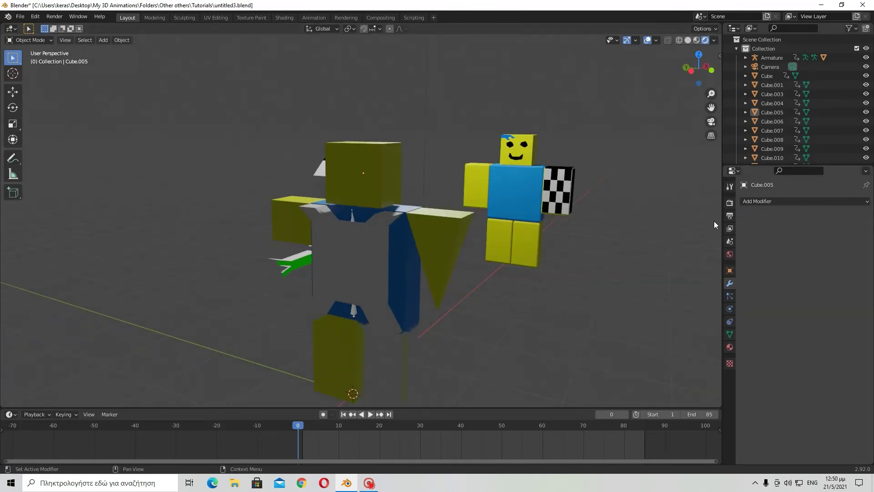
pyautogui.moveTo(714, 221); pyautogui.dragTo(425, 289, button='middle')
pyautogui.press('Tab')
# Undo applying the Mirror modifier and return to Edit Mode.
pyautogui.hotkey('ctrl', 'z')
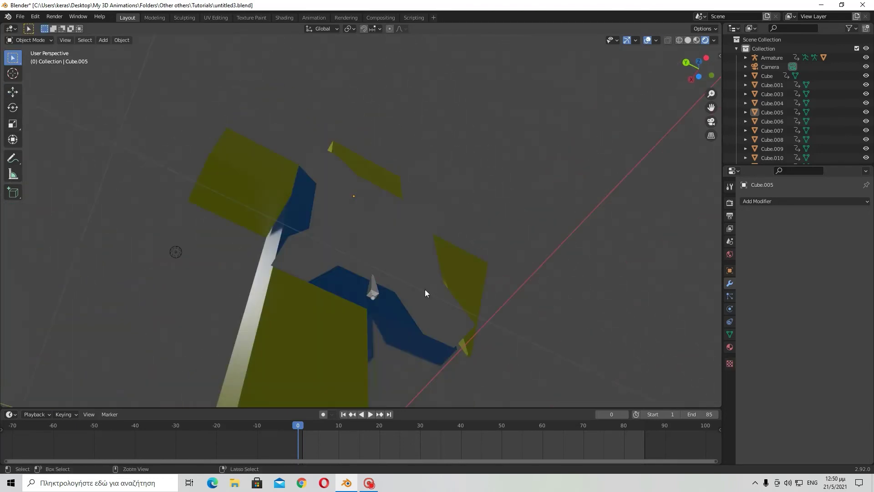
pyautogui.hotkey('ctrl', 'z')
pyautogui.press('Tab')
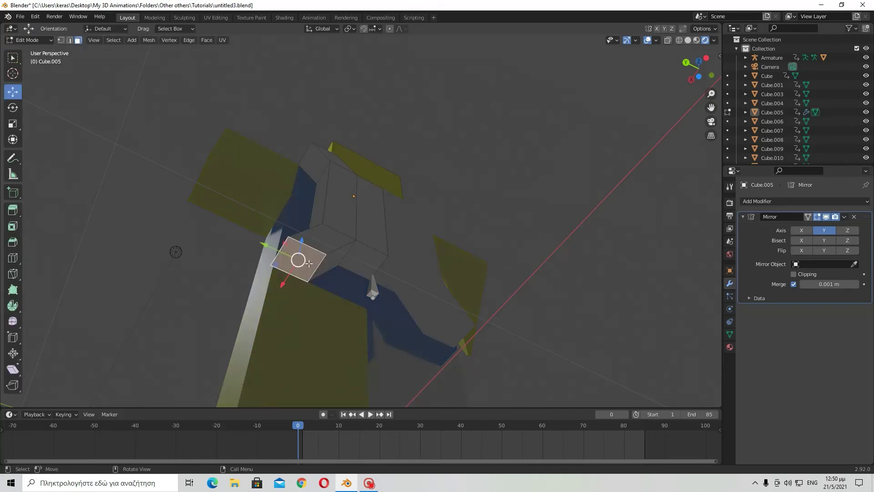
# Select the end faces of the lower and upper extruded parts and scale them narrower along the X axis.
pyautogui.click(12, 128)
pyautogui.moveTo(286, 252); pyautogui.dragTo(339, 299, button='middle')
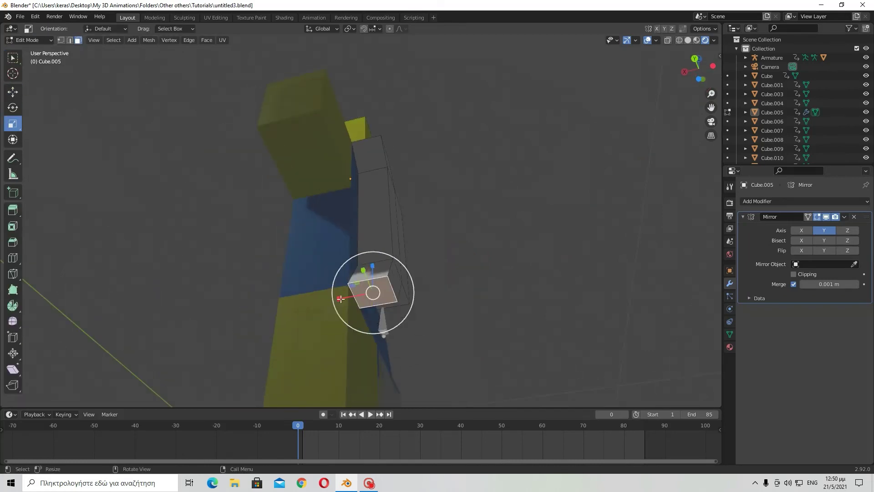
pyautogui.moveTo(339, 300); pyautogui.dragTo(363, 295)
pyautogui.moveTo(407, 261); pyautogui.dragTo(401, 358, button='middle')
pyautogui.keyDown('shift'); pyautogui.click(351, 267); pyautogui.keyUp('shift')
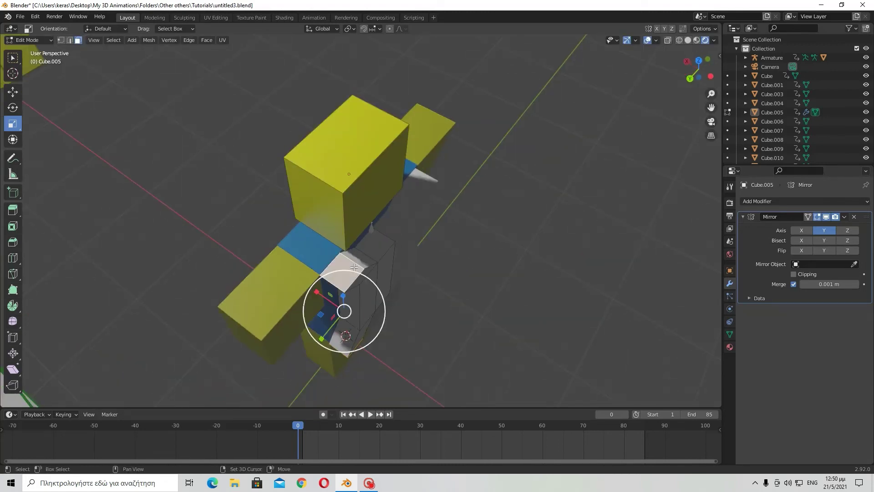
pyautogui.moveTo(354, 267); pyautogui.dragTo(318, 209, button='middle')
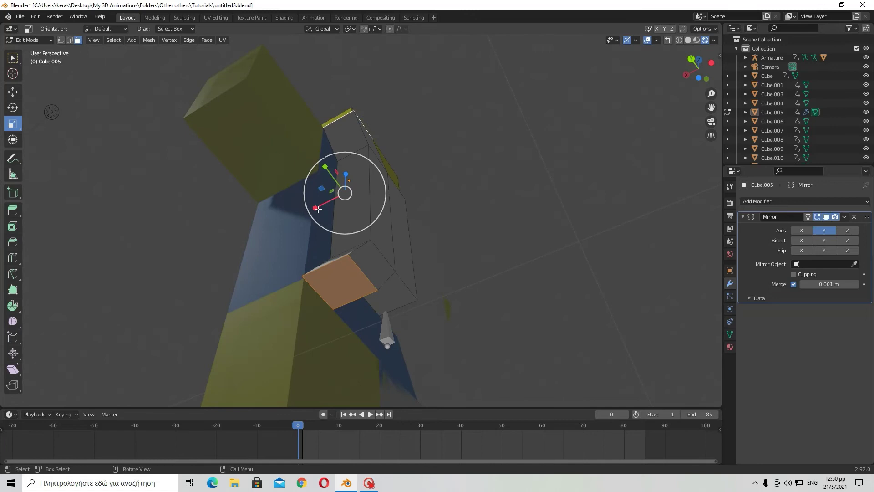
pyautogui.moveTo(317, 209); pyautogui.dragTo(344, 192)
# Move both narrowed end faces along the X axis toward the character's torso.
pyautogui.moveTo(186, 162); pyautogui.dragTo(180, 213, button='middle')
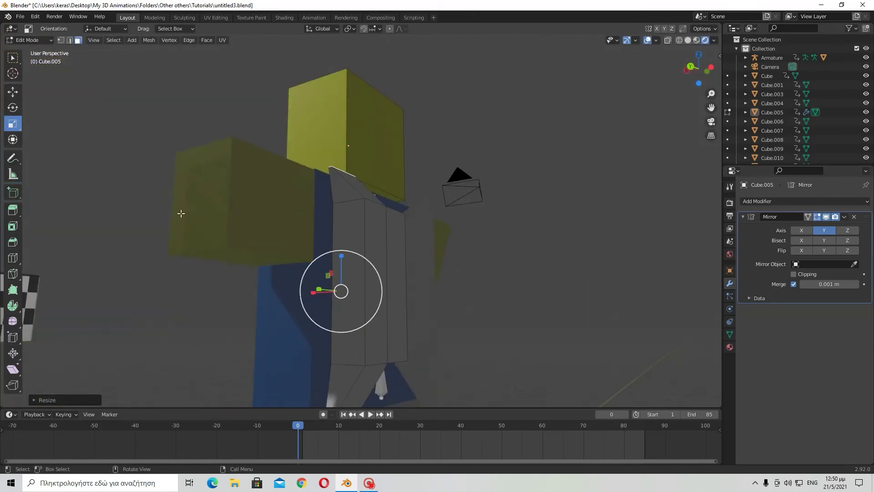
pyautogui.click(13, 91)
pyautogui.moveTo(312, 288); pyautogui.dragTo(328, 296, button='middle')
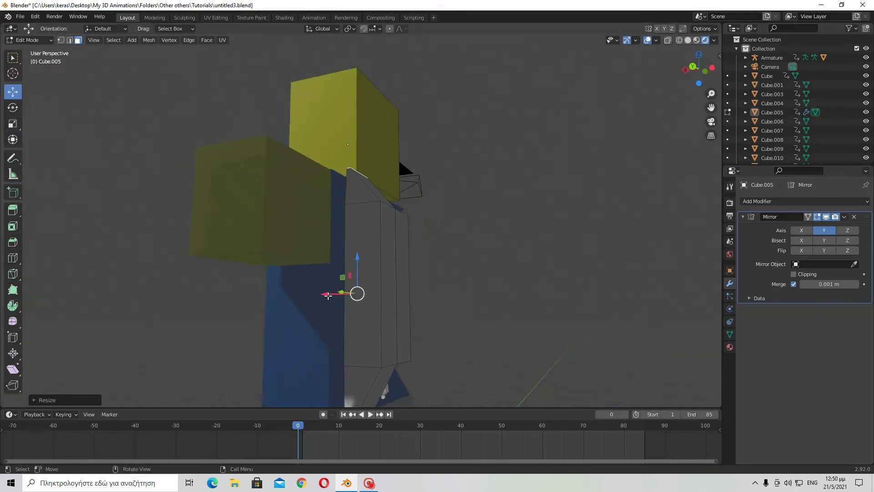
pyautogui.moveTo(328, 296); pyautogui.dragTo(307, 296)
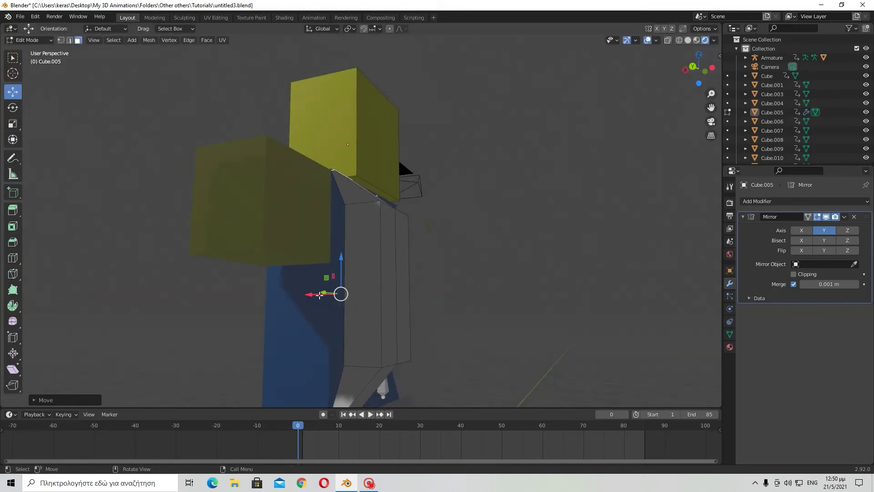
# Select the narrow end face of the upper part and nudge it up along Z and slightly along X at the shoulder.
pyautogui.moveTo(307, 296); pyautogui.dragTo(361, 292, button='middle')
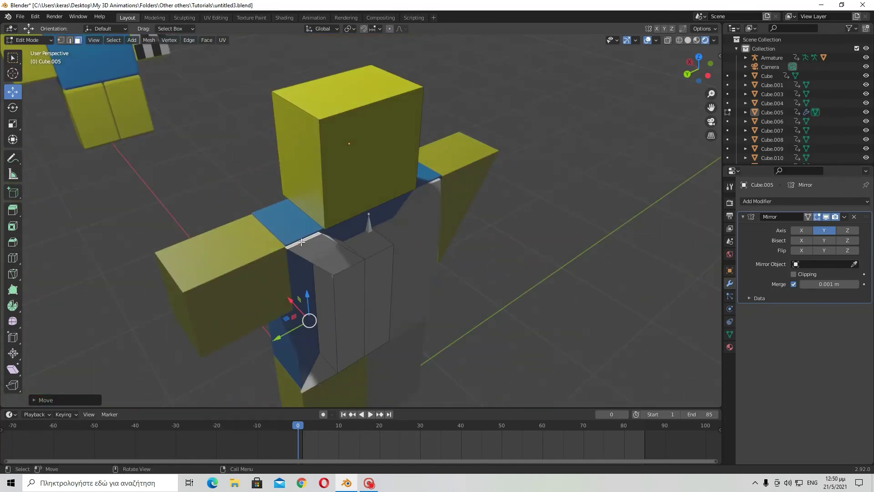
pyautogui.press('KP_Decimal')
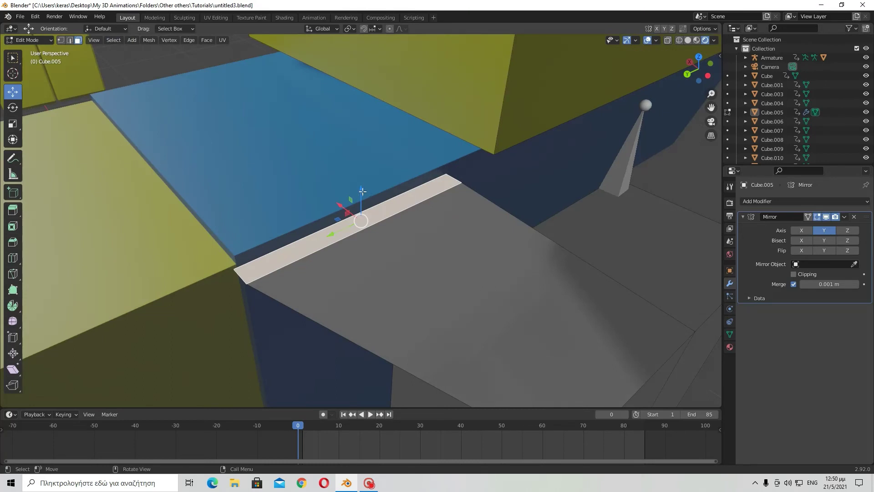
pyautogui.moveTo(363, 191); pyautogui.dragTo(361, 178)
pyautogui.moveTo(340, 221); pyautogui.dragTo(346, 216)
pyautogui.scroll(-9, 369, 228)
# Switch to Object Mode and apply the Mirror modifier to the backpack.
pyautogui.press('Tab')
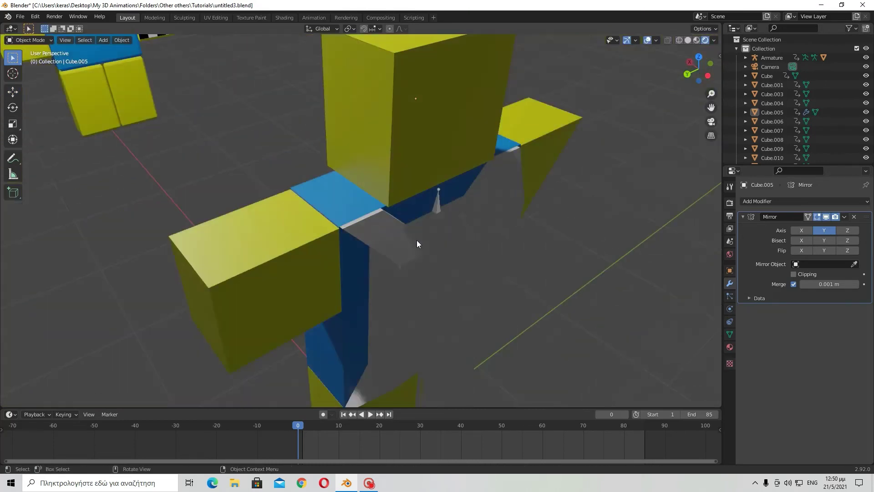
pyautogui.press('Tab')
pyautogui.press('Tab')
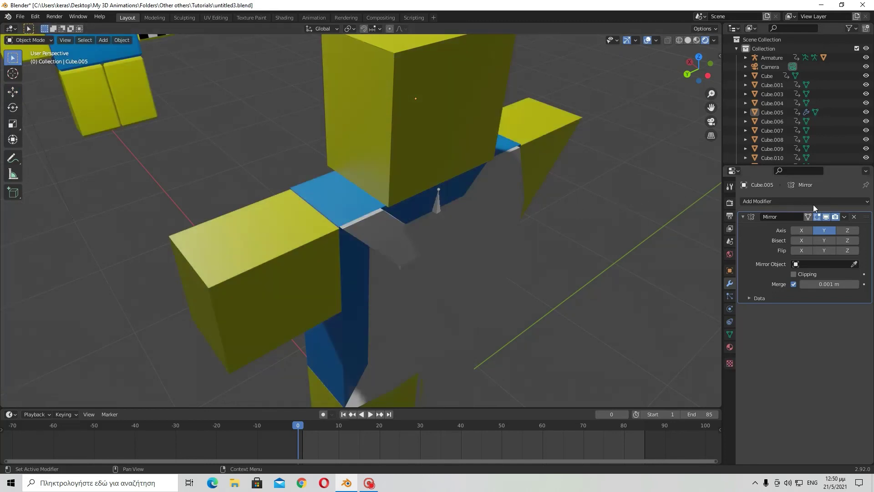
pyautogui.click(845, 217)
pyautogui.click(820, 230)
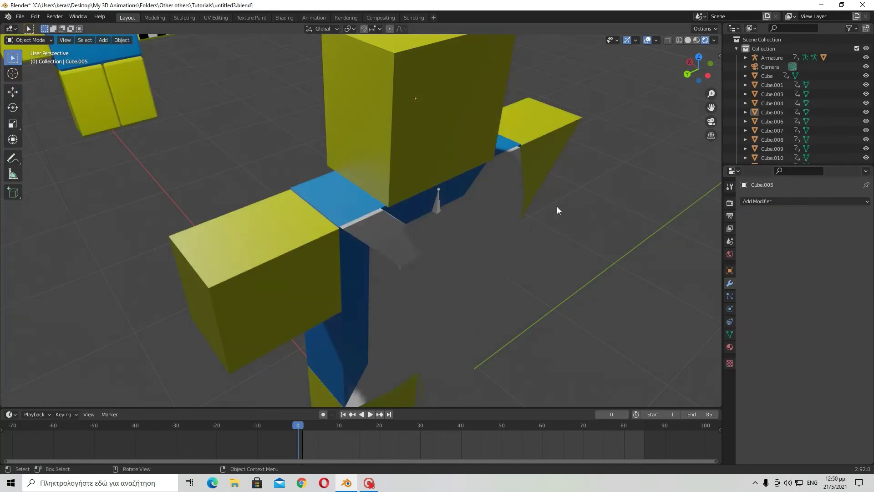
# In Edit Mode with X-ray on, clear the selection and box-select the upper protruding part beside the blocky arm.
pyautogui.moveTo(556, 206); pyautogui.dragTo(468, 249, button='middle')
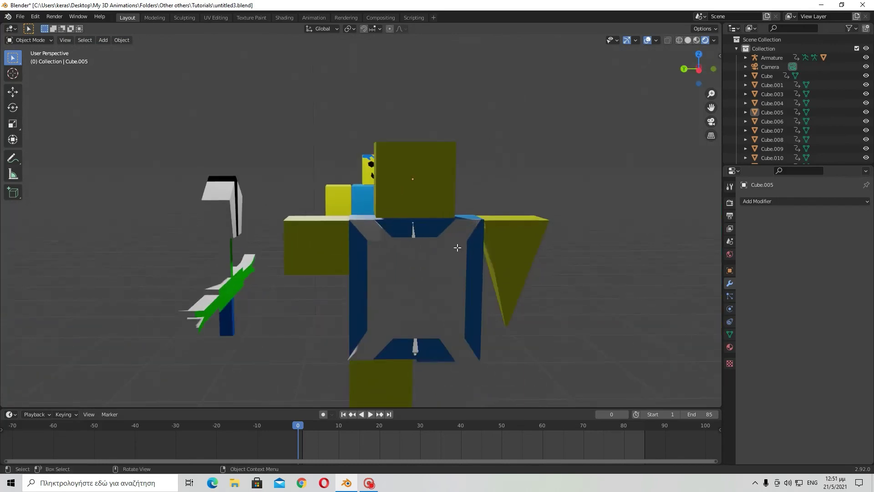
pyautogui.press('Tab')
pyautogui.click(362, 226)
pyautogui.moveTo(396, 240); pyautogui.dragTo(463, 251, button='middle')
pyautogui.scroll(4, 462, 252)
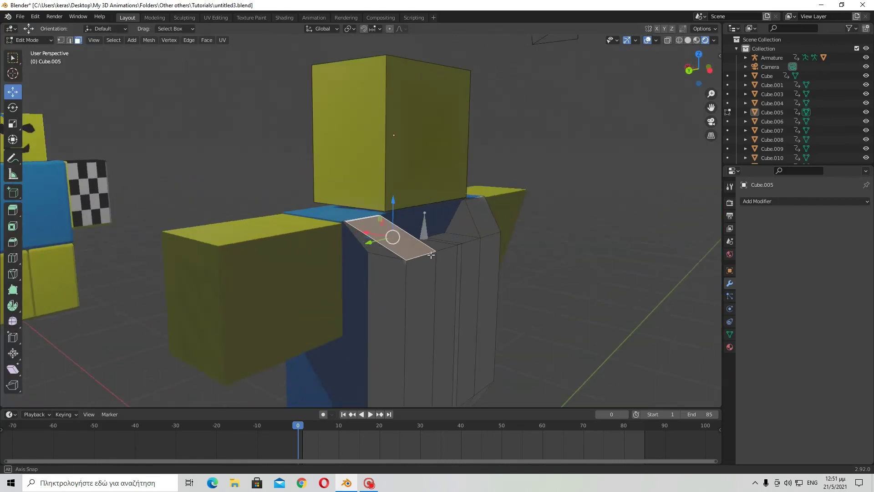
pyautogui.moveTo(406, 246); pyautogui.dragTo(387, 239, button='middle')
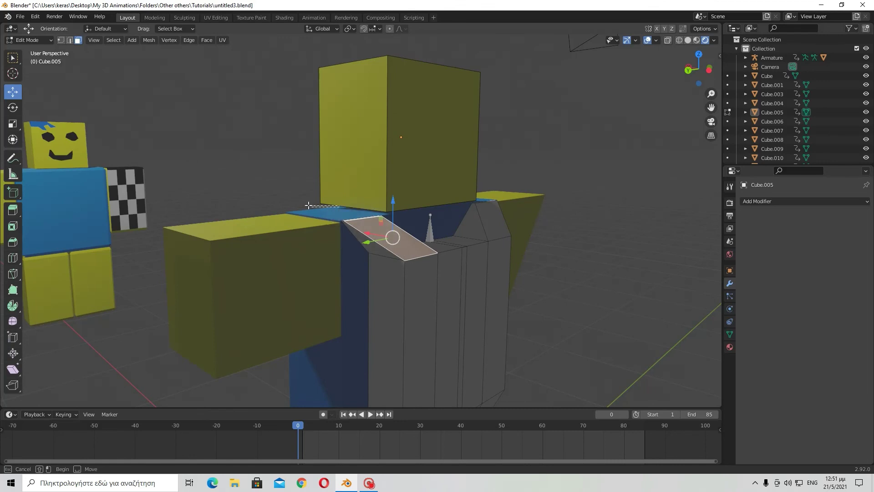
pyautogui.click(324, 206)
pyautogui.click(668, 40)
pyautogui.hotkey('alt', 'a')
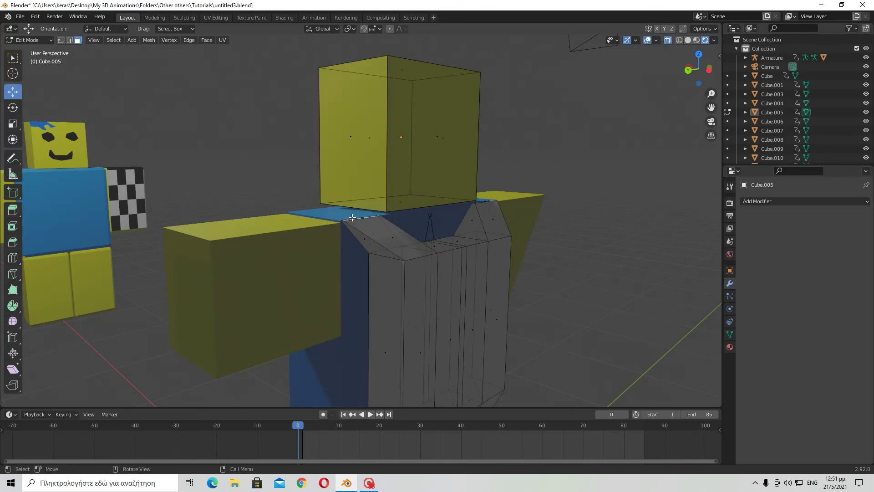
pyautogui.press('b')
pyautogui.moveTo(359, 246); pyautogui.dragTo(402, 251)
pyautogui.press('b')
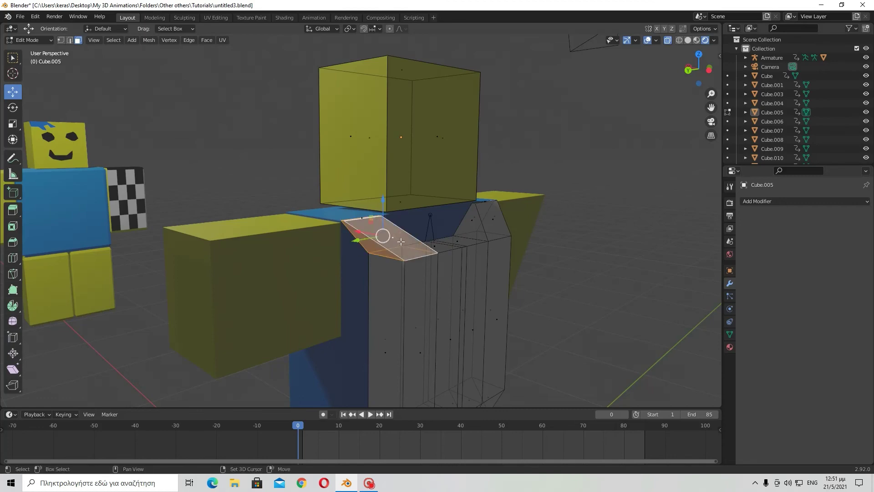
# Extend the face selection to include the upper protruding part on the triangular arm's side.
pyautogui.moveTo(487, 239); pyautogui.dragTo(448, 301, button='middle')
pyautogui.scroll(5, 447, 301)
pyautogui.keyDown('shift'); pyautogui.moveTo(354, 205); pyautogui.dragTo(369, 250); pyautogui.keyUp('shift')
pyautogui.moveTo(518, 200); pyautogui.dragTo(443, 166, button='middle')
pyautogui.scroll(-6, 525, 179)
pyautogui.moveTo(525, 179); pyautogui.dragTo(586, 180, button='middle')
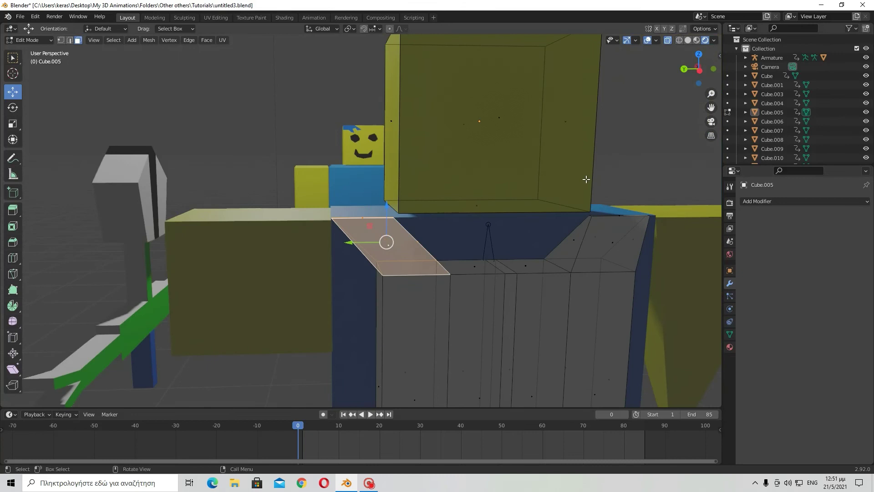
pyautogui.scroll(-2, 511, 196)
pyautogui.moveTo(500, 198); pyautogui.dragTo(513, 219)
pyautogui.keyDown('shift'); pyautogui.moveTo(495, 188); pyautogui.dragTo(580, 247); pyautogui.keyUp('shift')
# Add both lower protruding parts of the backpack to the face selection.
pyautogui.scroll(-3, 577, 244)
pyautogui.moveTo(576, 244); pyautogui.dragTo(516, 144, button='middle')
pyautogui.keyDown('shift'); pyautogui.moveTo(339, 293); pyautogui.dragTo(406, 332); pyautogui.keyUp('shift')
pyautogui.moveTo(431, 319); pyautogui.dragTo(452, 314, button='middle')
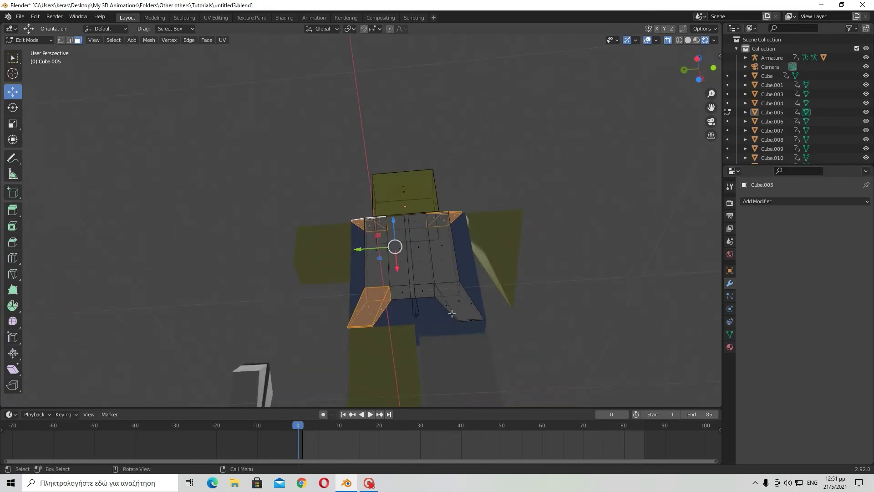
pyautogui.keyDown('shift'); pyautogui.moveTo(441, 292); pyautogui.dragTo(489, 329); pyautogui.keyUp('shift')
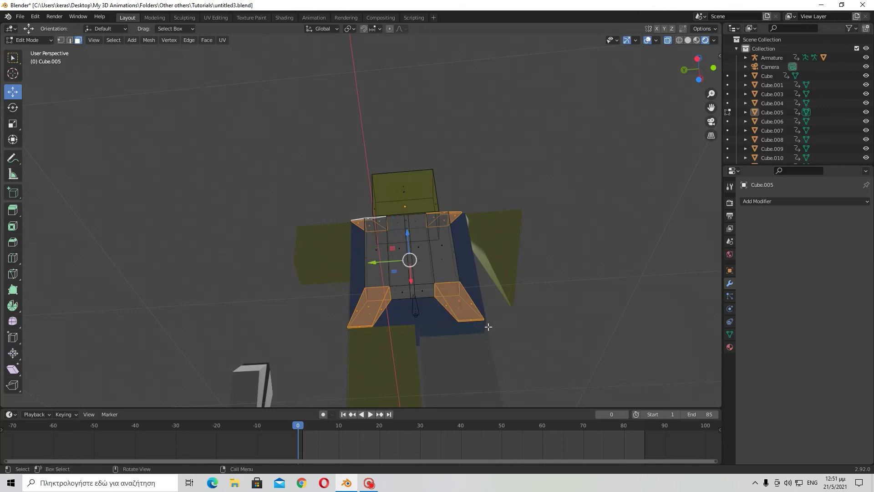